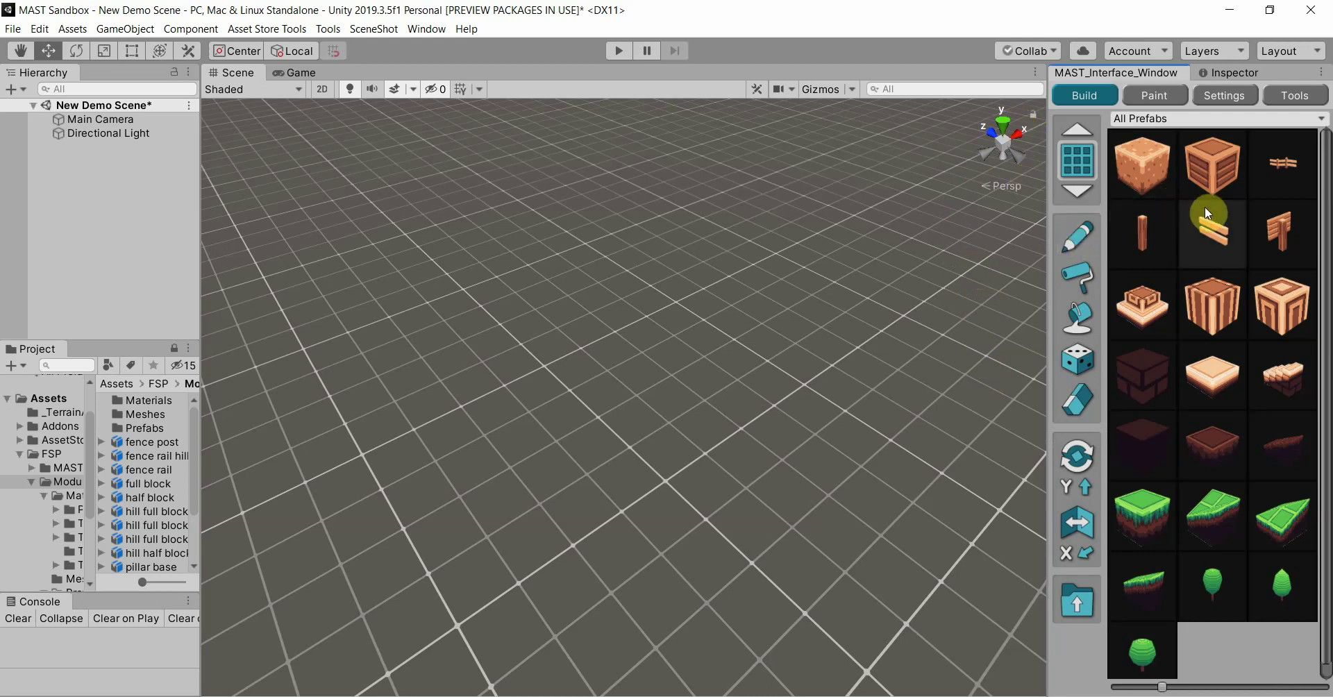
Step: Place two vertically striped wood blocks individually on the grid and undo both placements
click(1212, 319)
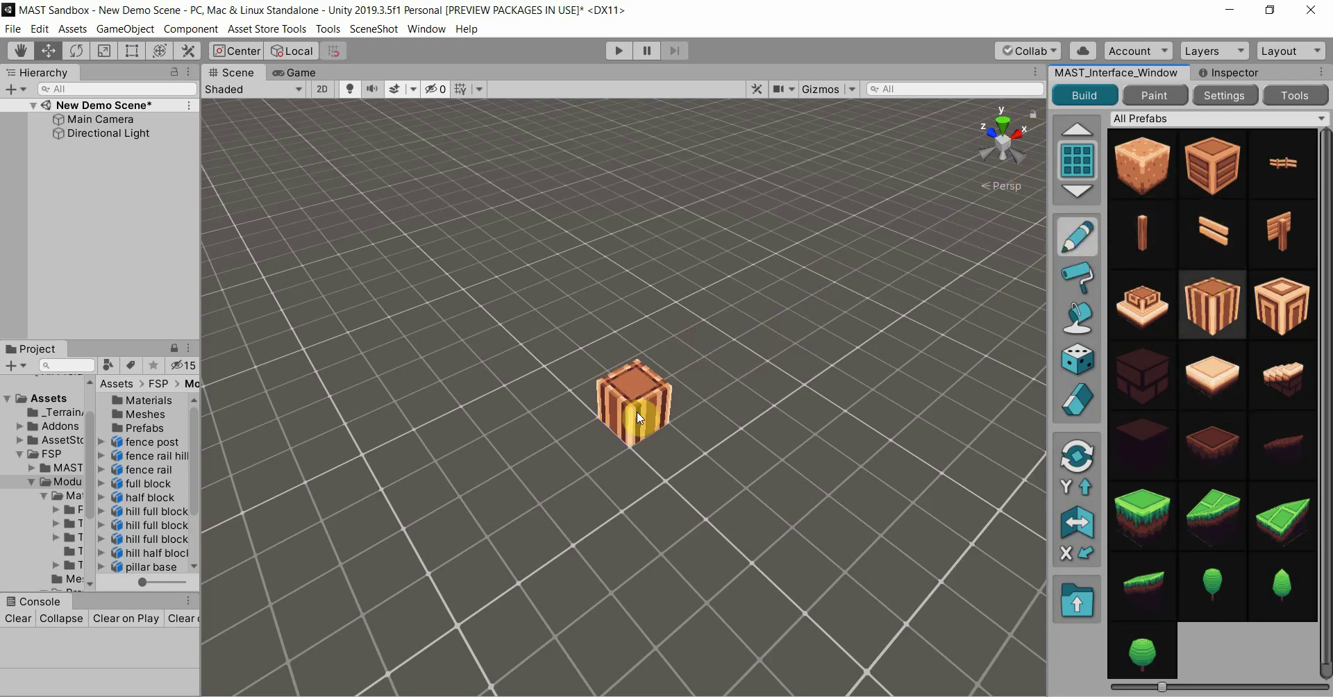
click(636, 410)
click(701, 368)
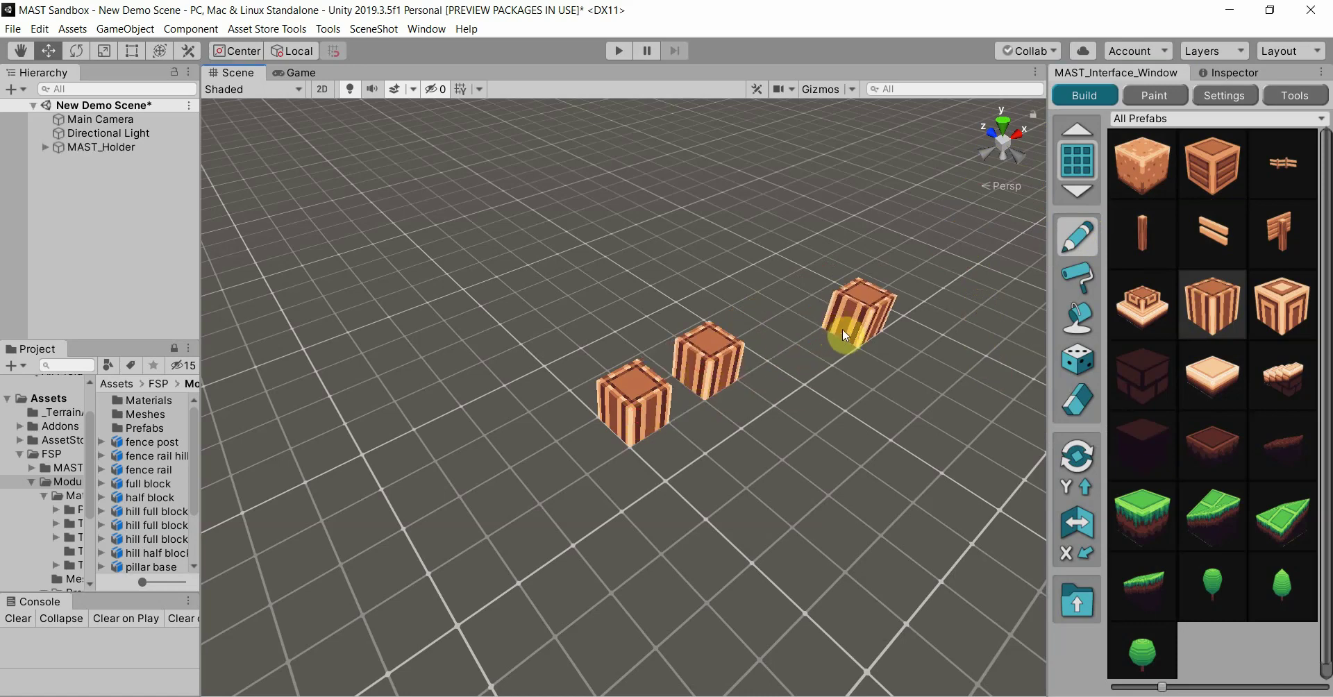
key(ctrl+z)
key(ctrl+z)
Step: Paint a winding trail of vertically striped wood blocks across the grid with the paint roller tool, and undo it
click(1081, 283)
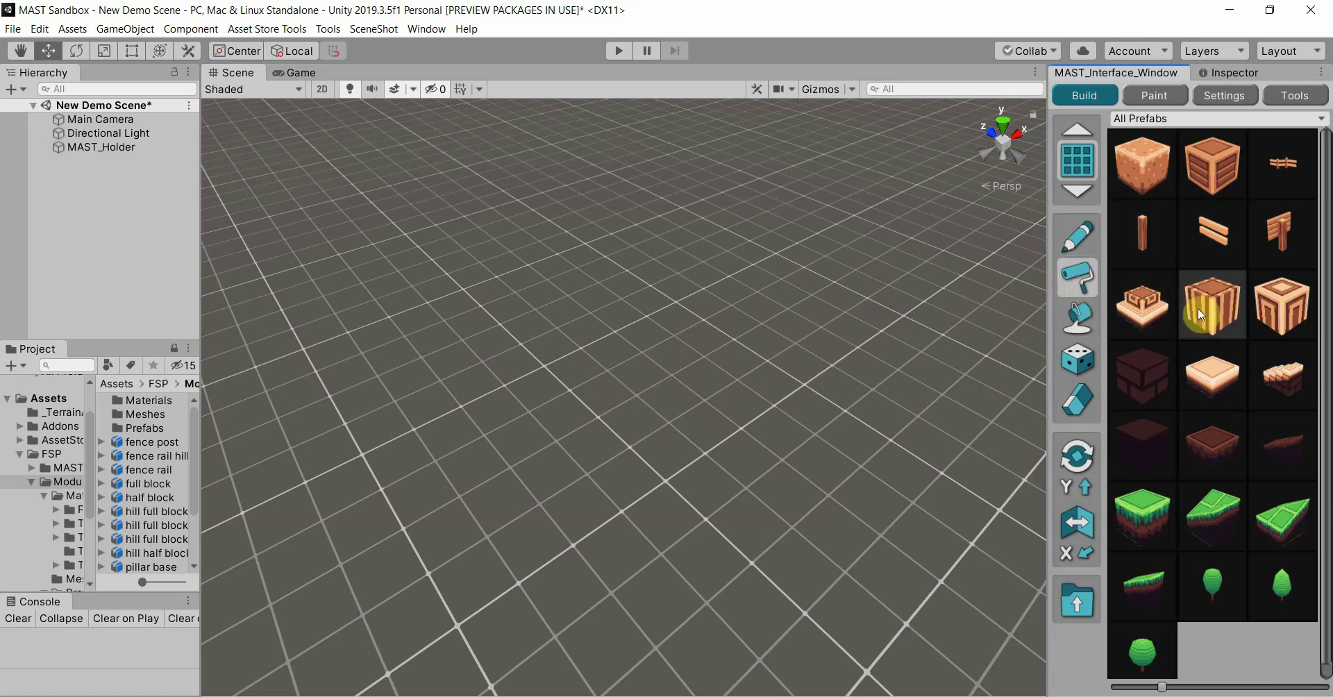
click(1195, 291)
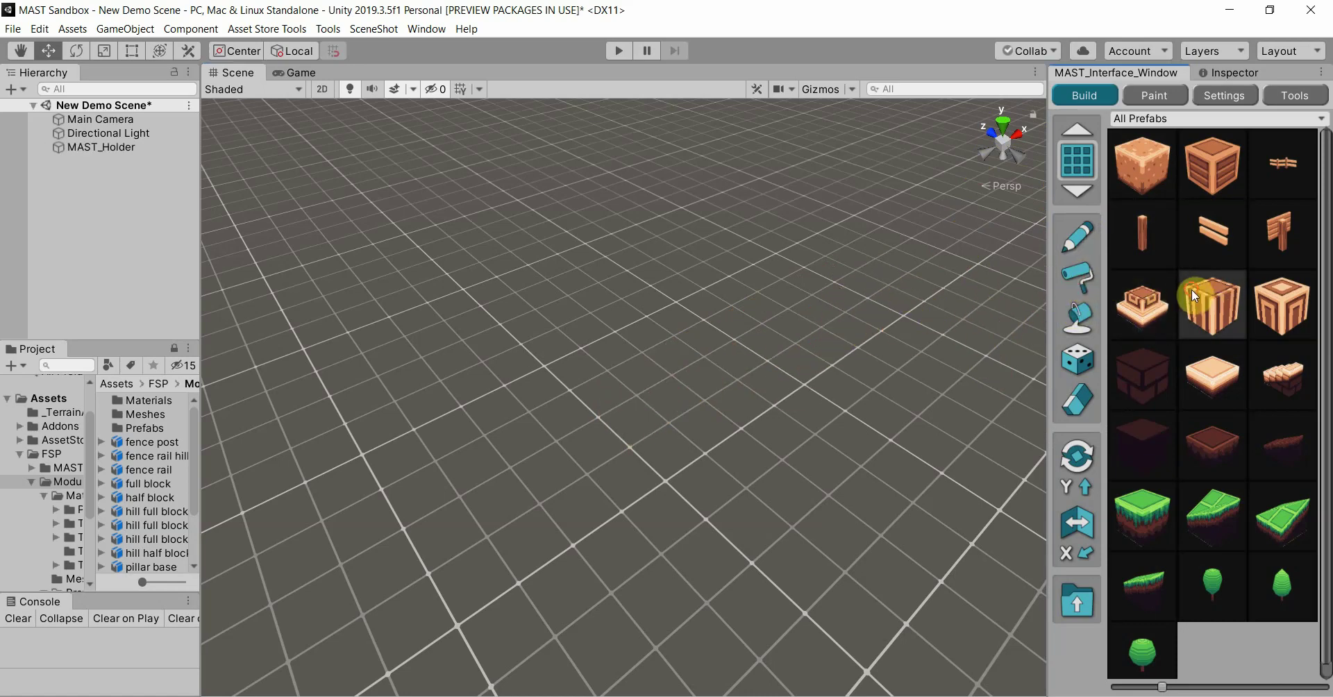
click(1078, 278)
mouse_move(901, 261)
mouse_down()
mouse_move(756, 271)
mouse_move(613, 465)
mouse_move(949, 427)
mouse_move(825, 329)
mouse_move(823, 436)
mouse_move(842, 381)
mouse_move(830, 363)
mouse_move(690, 274)
mouse_move(586, 252)
mouse_up()
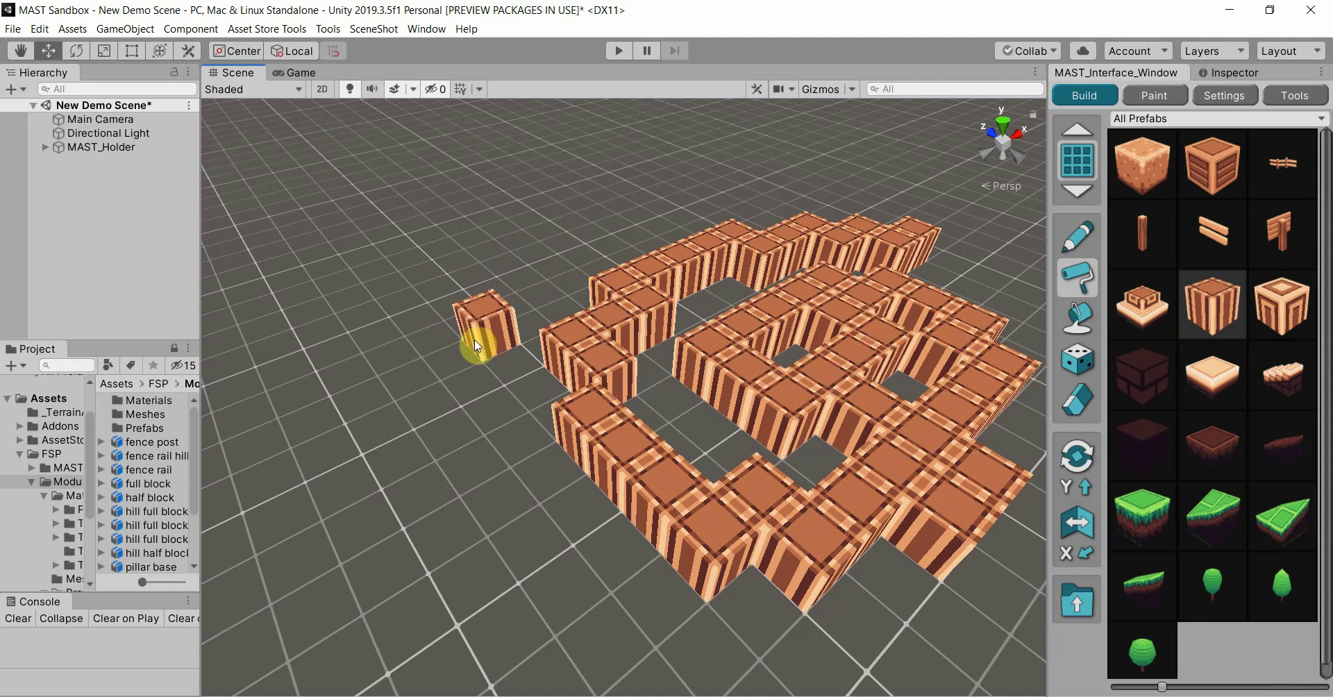
click(1080, 321)
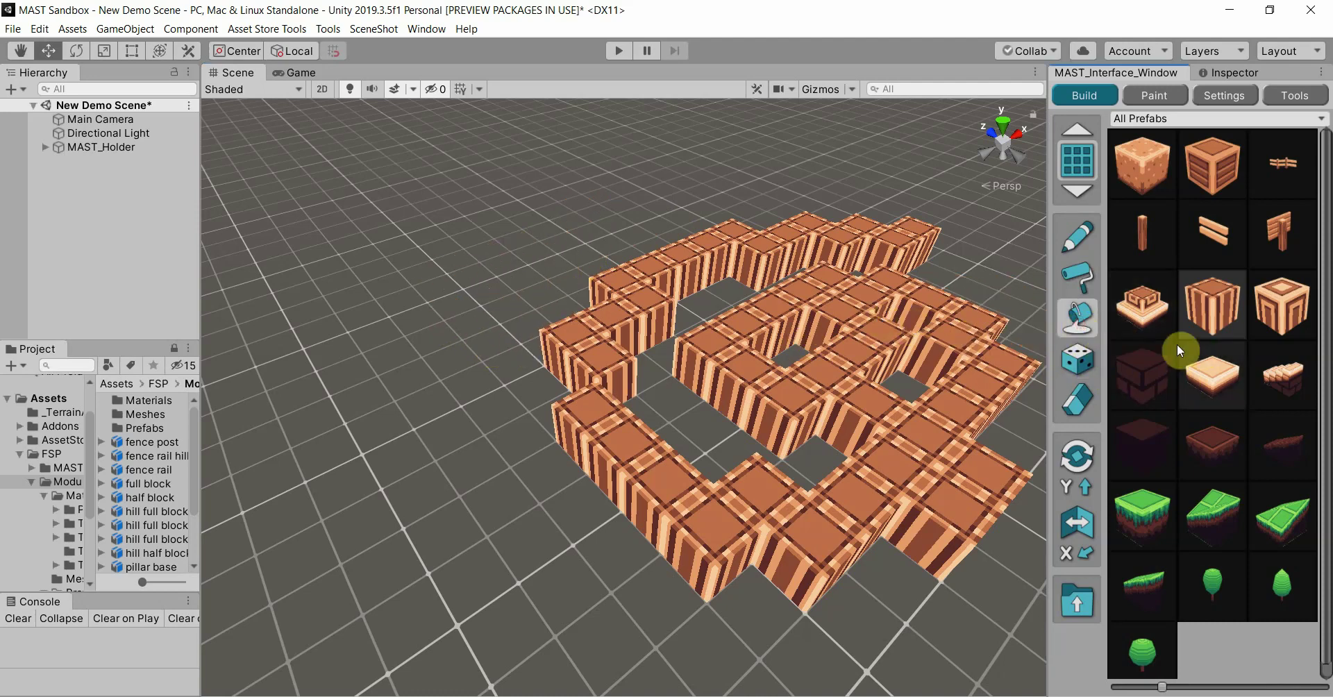
key(ctrl+z)
Step: Fill a square area of the grid with vertically striped wood blocks, and undo the fill
drag(683, 261, 682, 510)
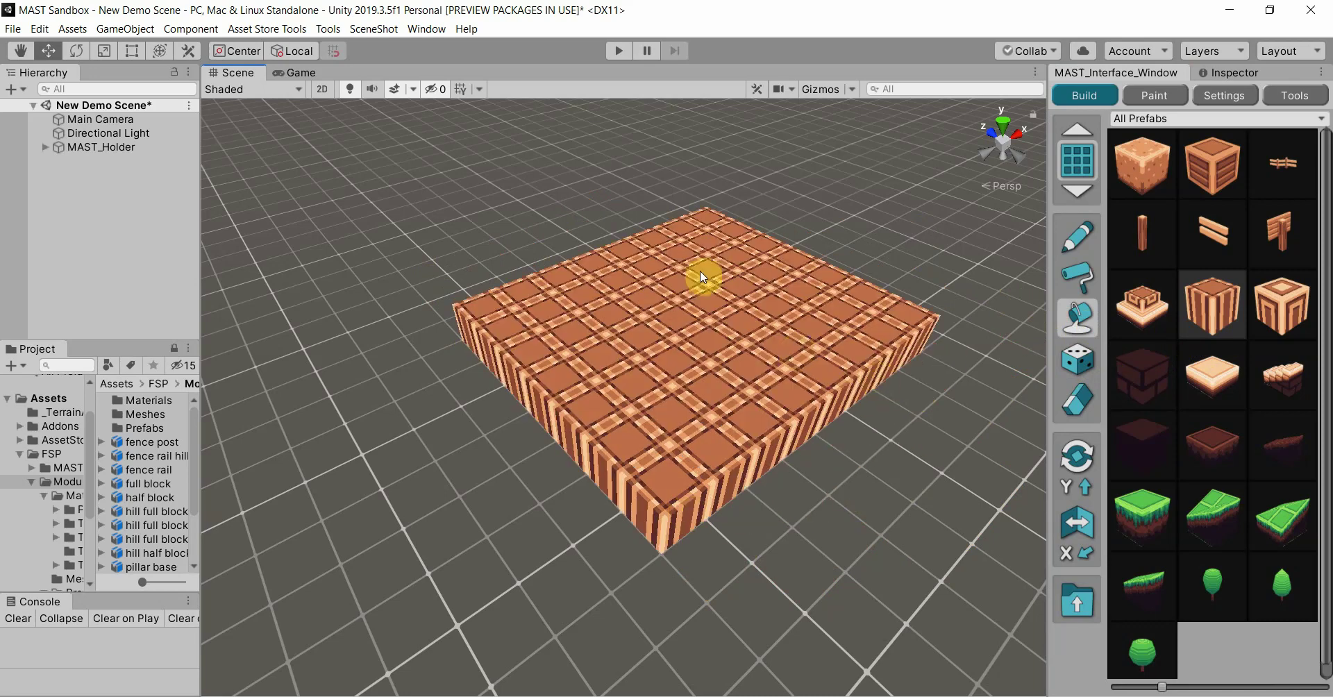
key(ctrl+z)
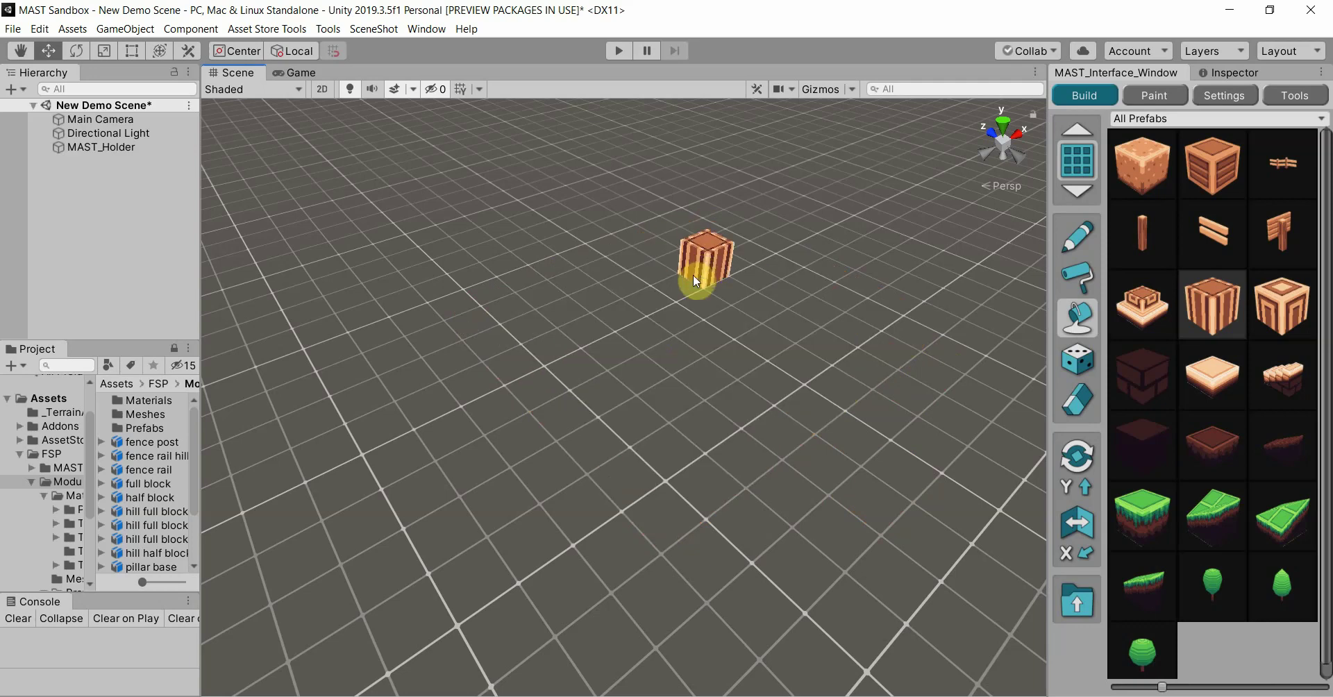
Step: Fill a square area of the grid with the plain dark Dirt Block Center prefab and leave the fill tool
click(1130, 450)
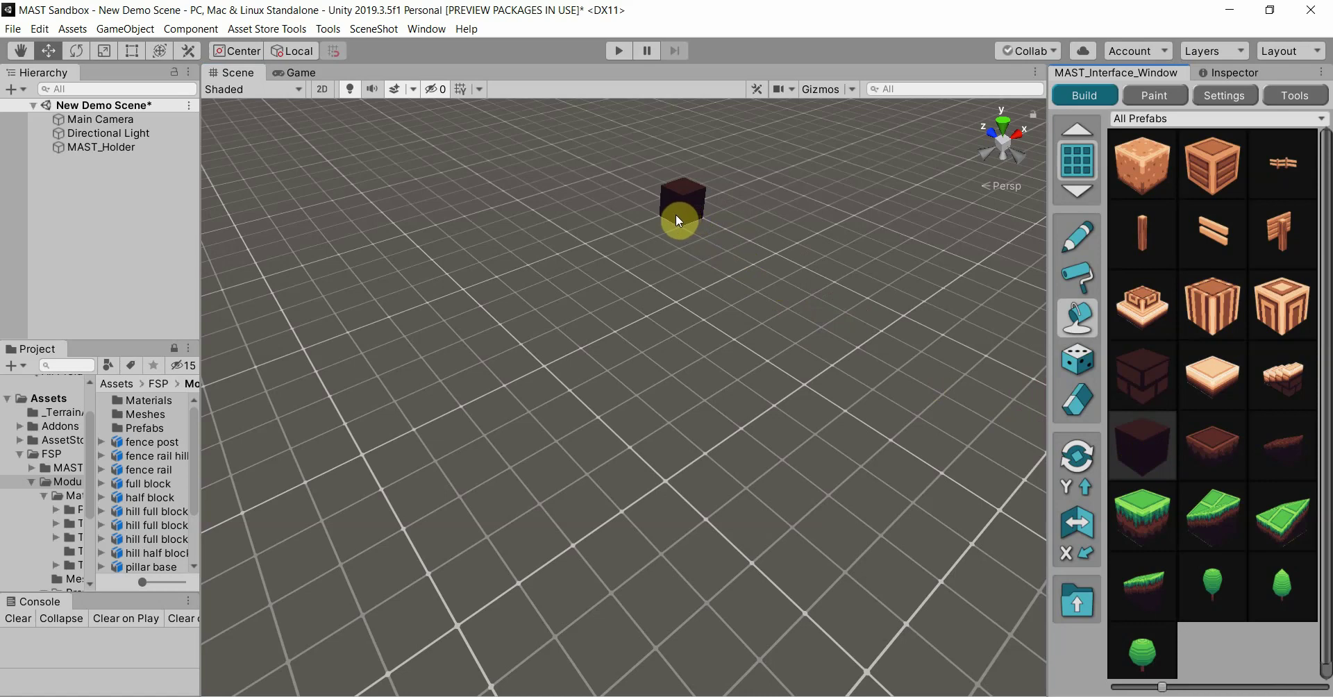
mouse_move(676, 215)
mouse_down()
mouse_move(706, 377)
mouse_move(661, 447)
mouse_up()
key(Escape)
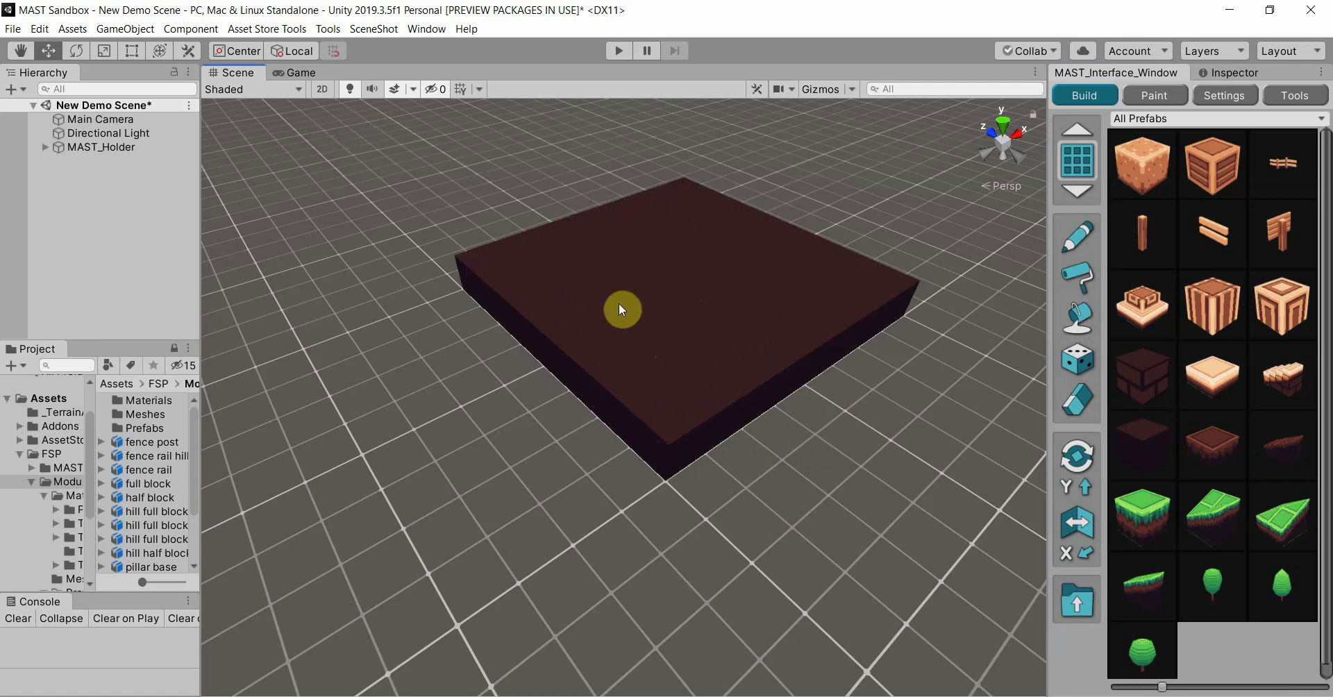
Step: Show the scene in Shaded Wireframe mode and examine the mesh of the filled dirt area
click(298, 90)
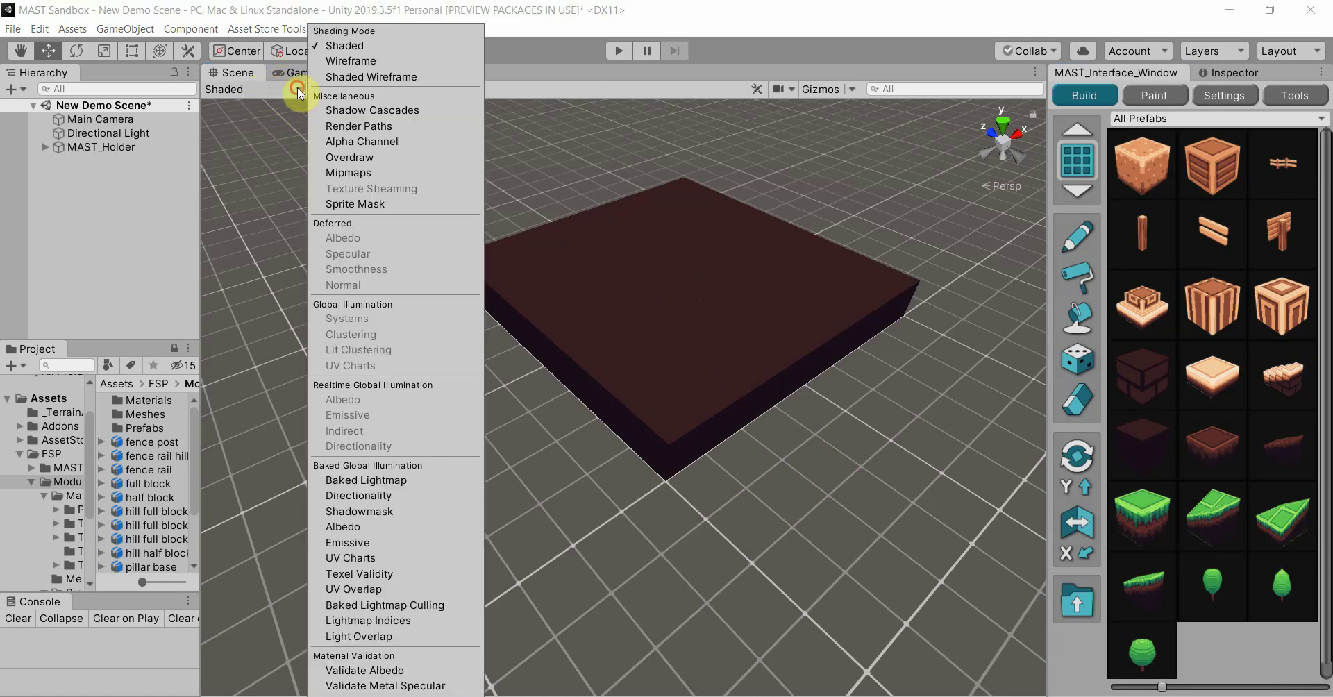
click(340, 76)
right_drag(844, 402, 673, 372)
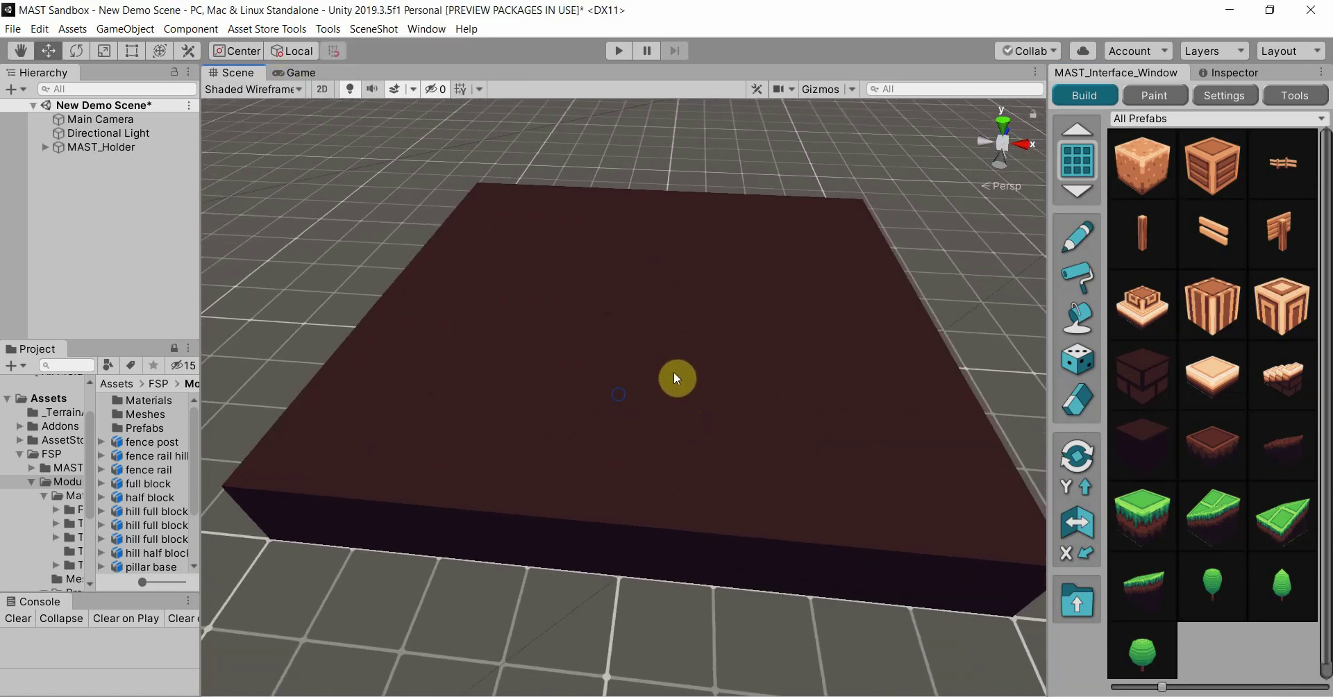
click(673, 372)
alt+drag(671, 479, 894, 445)
click(921, 422)
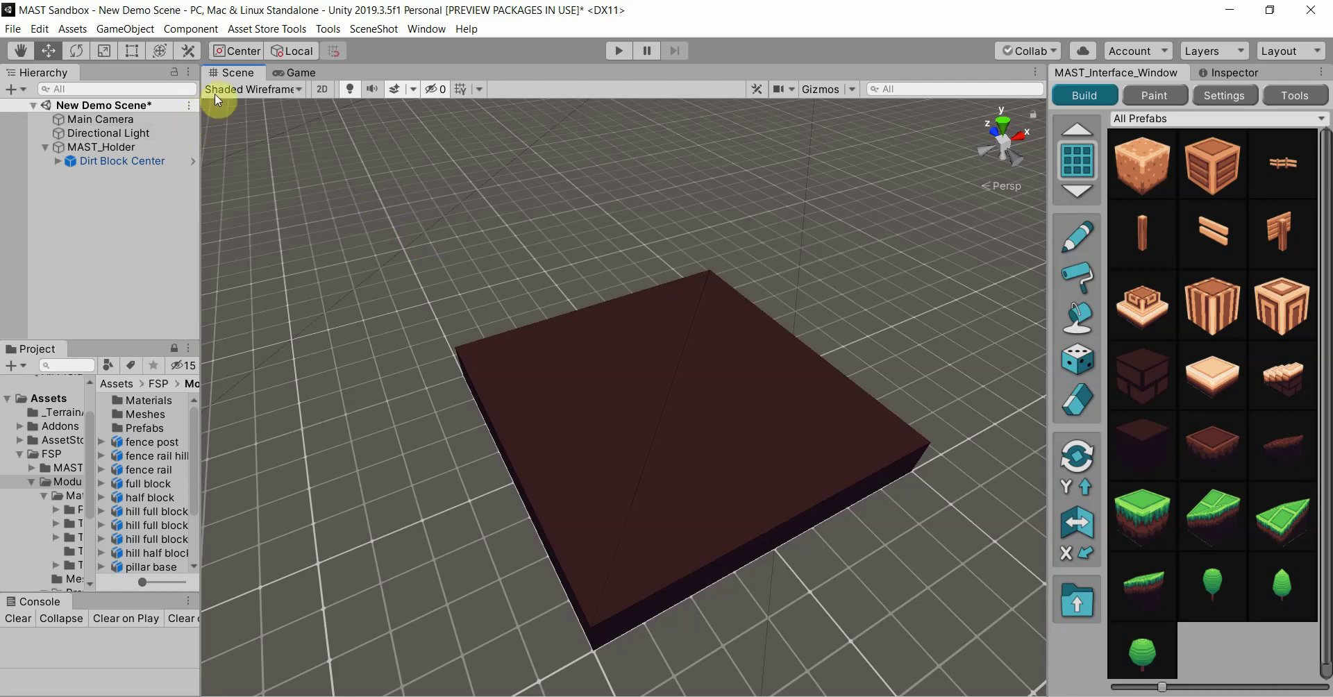
Step: Undo the dirt block fill and restore the scene's shading mode to Shaded
key(ctrl+z)
click(256, 93)
click(355, 46)
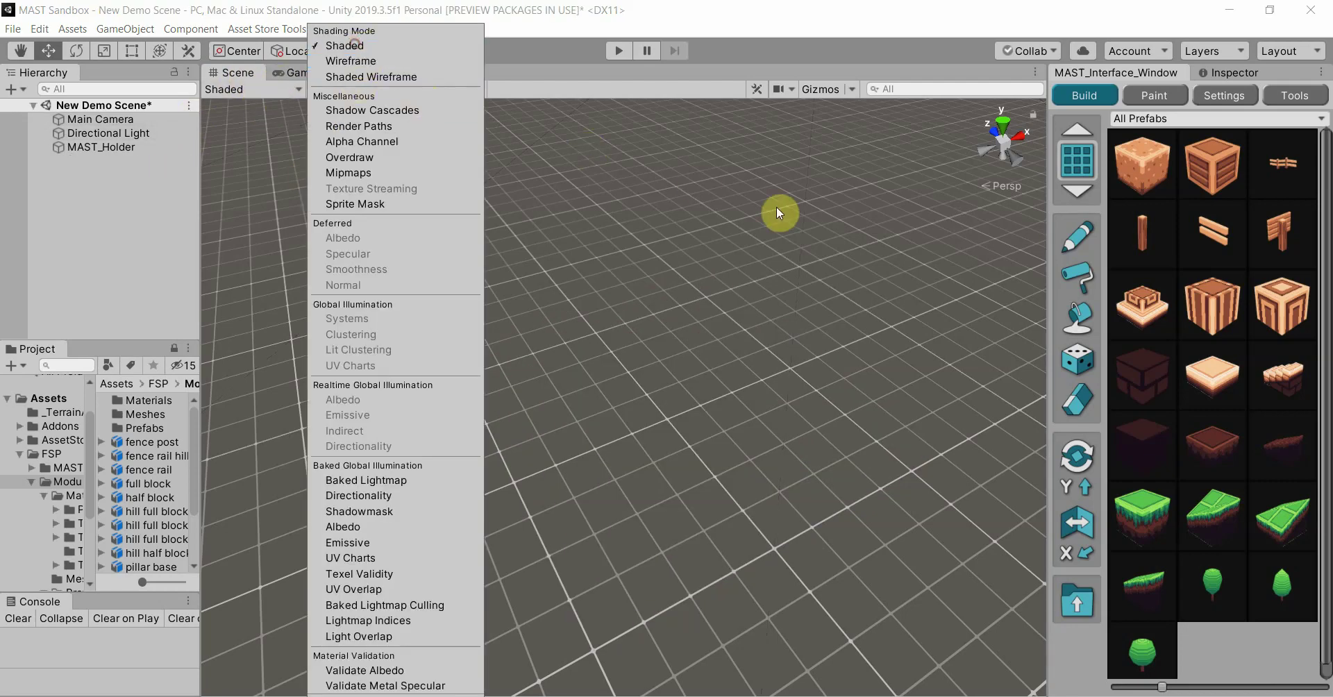
Step: Activate the randomizer with the first tree prefab and generate several random variations of the tree preview
click(1076, 361)
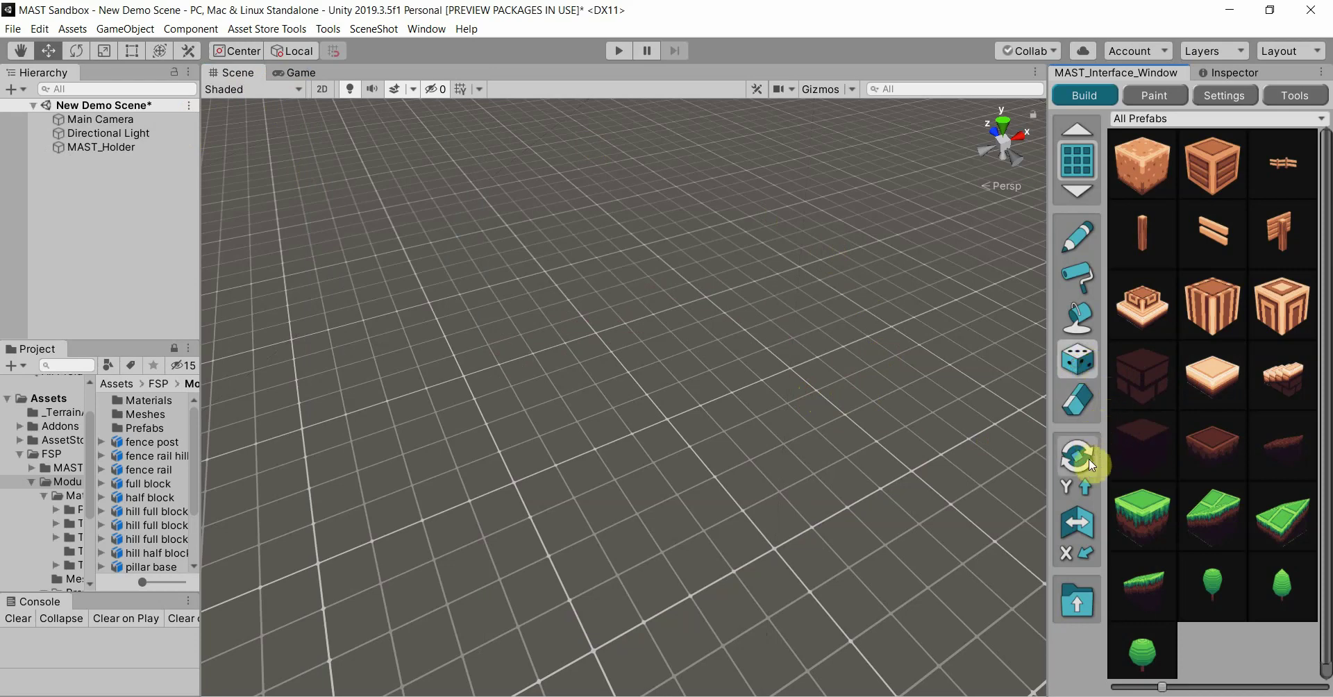
click(1205, 582)
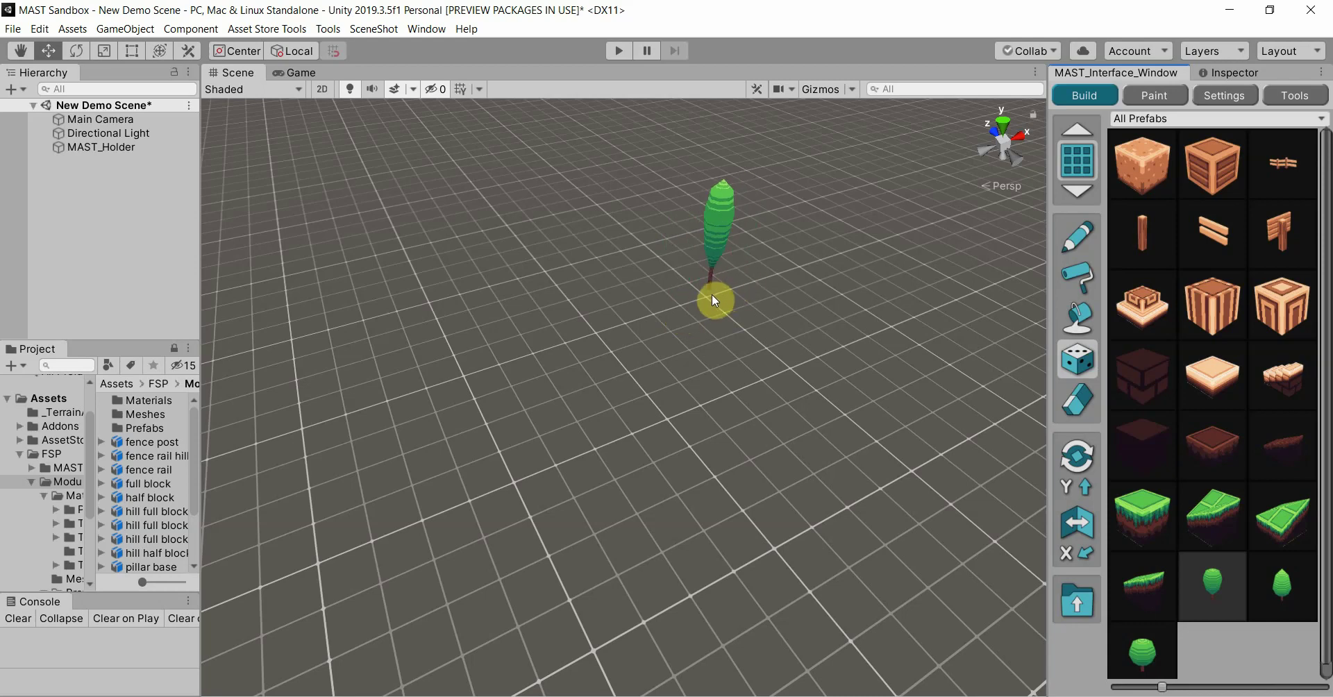
key(x)
key(x)
key(x)
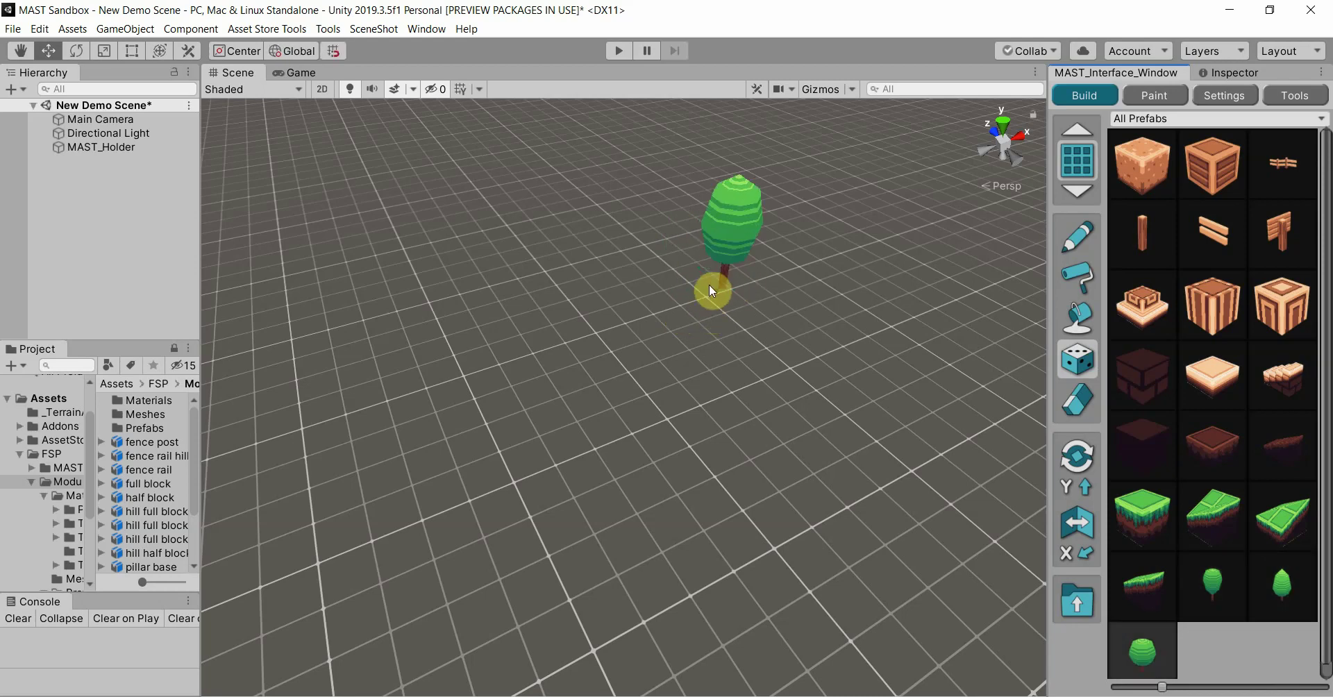
Step: Cycle through more randomized tree shapes, sizes and rotations for the preview before placing it
key(x)
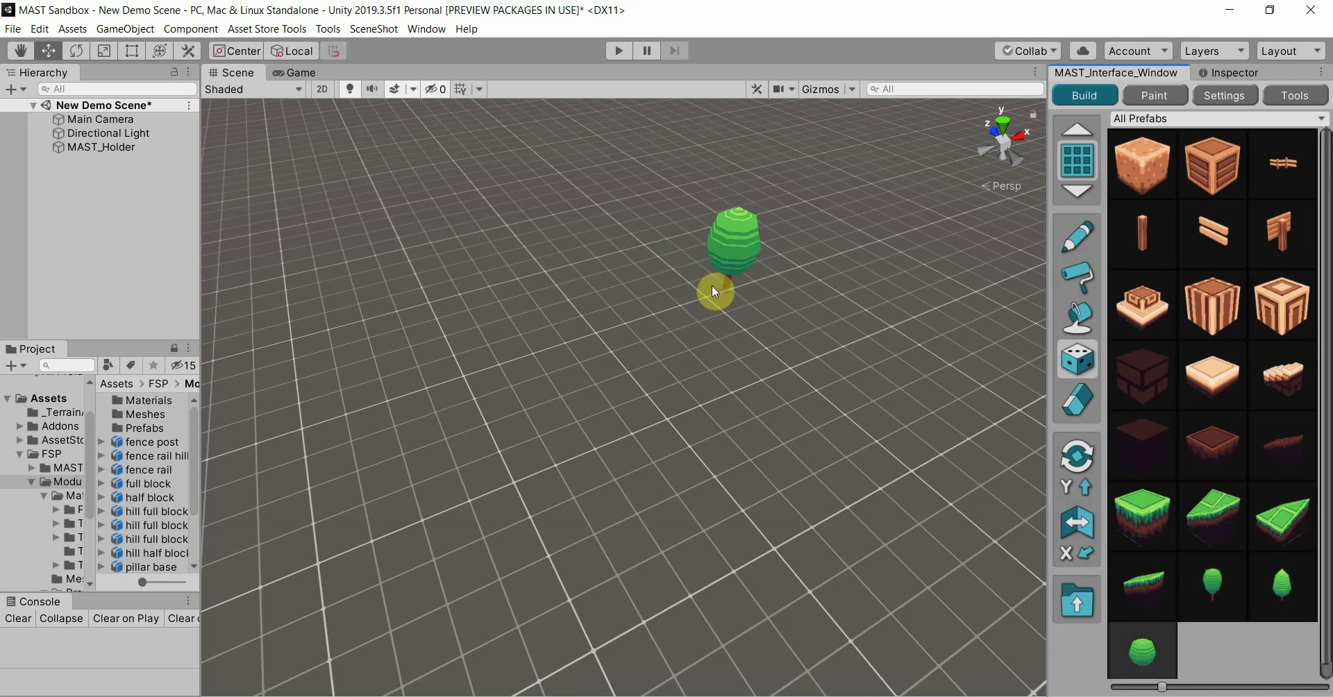
key(comma)
key(x)
key(x)
key(x)
key(x)
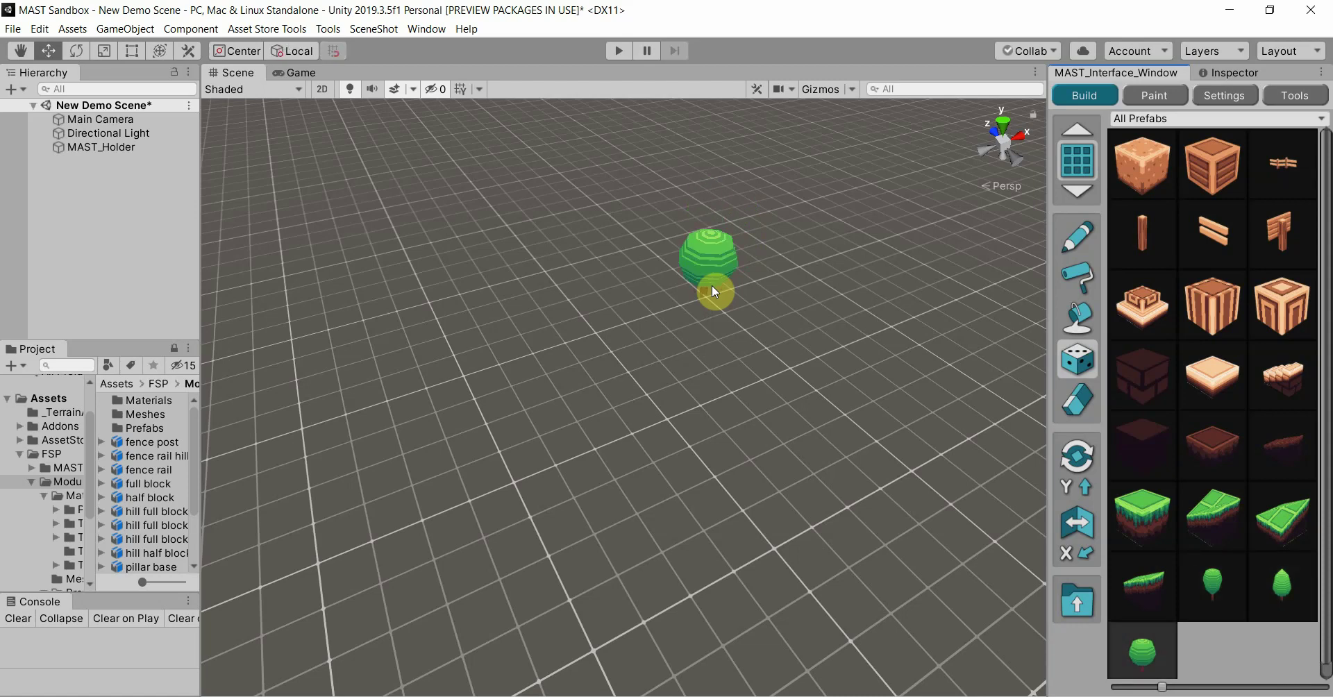
key(comma)
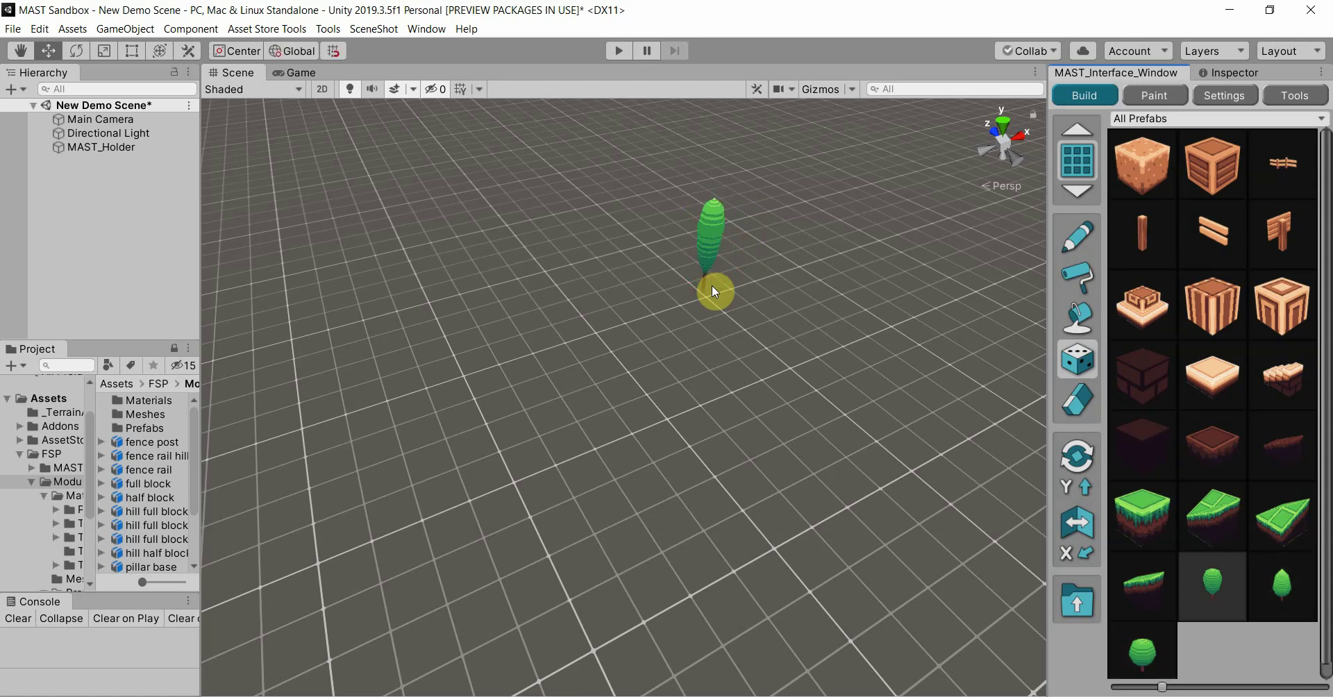
key(period)
key(comma)
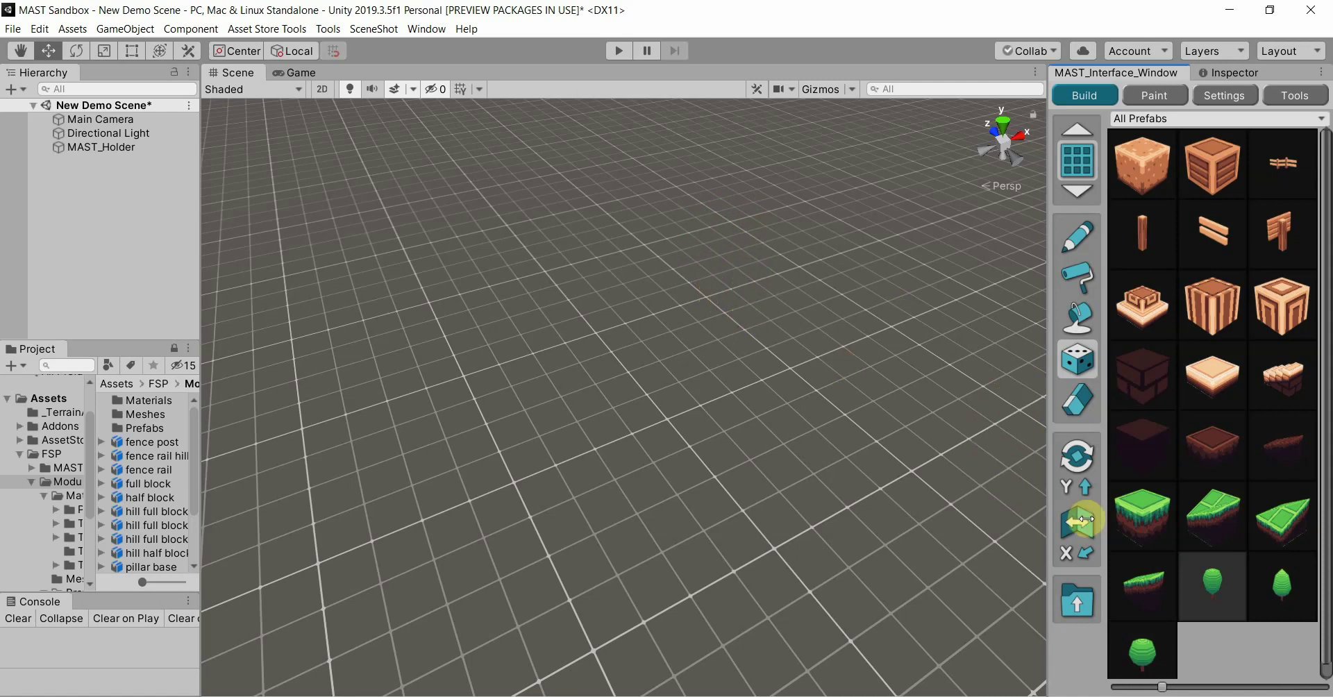
key(x)
key(x)
key(x)
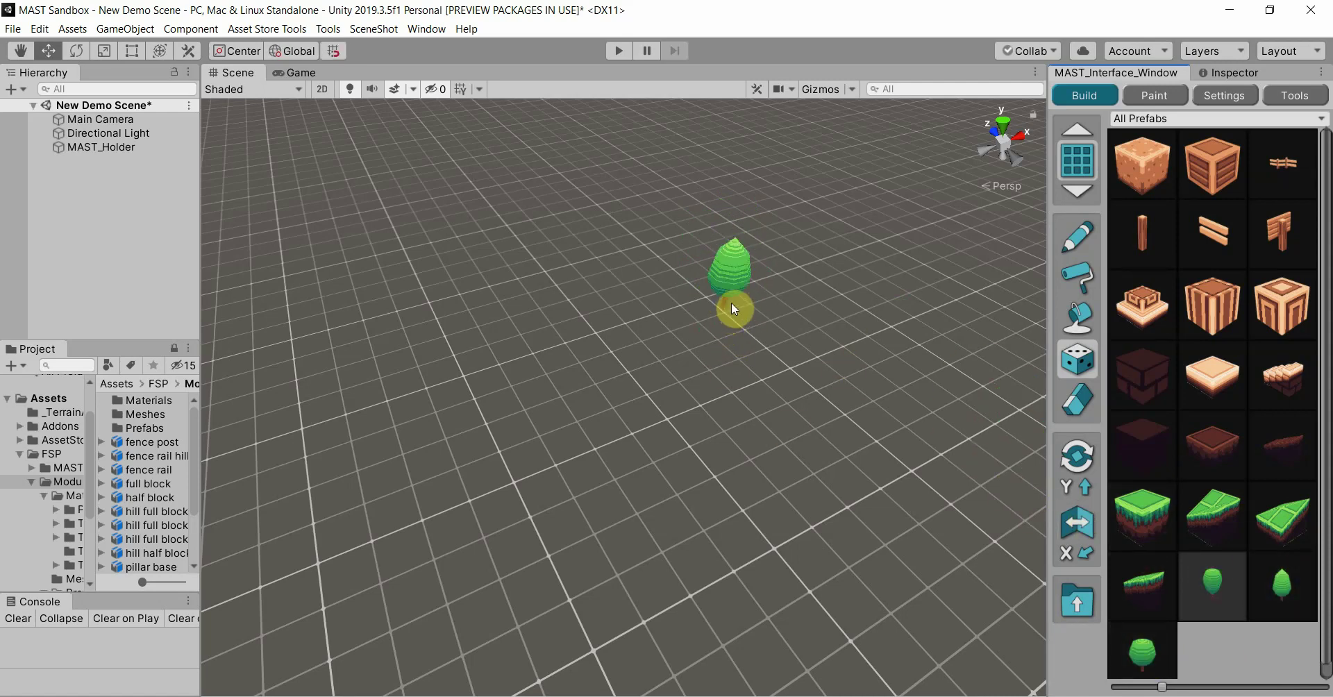
key(x)
Step: Scatter about ten randomized trees across the grid at separate spots
click(735, 300)
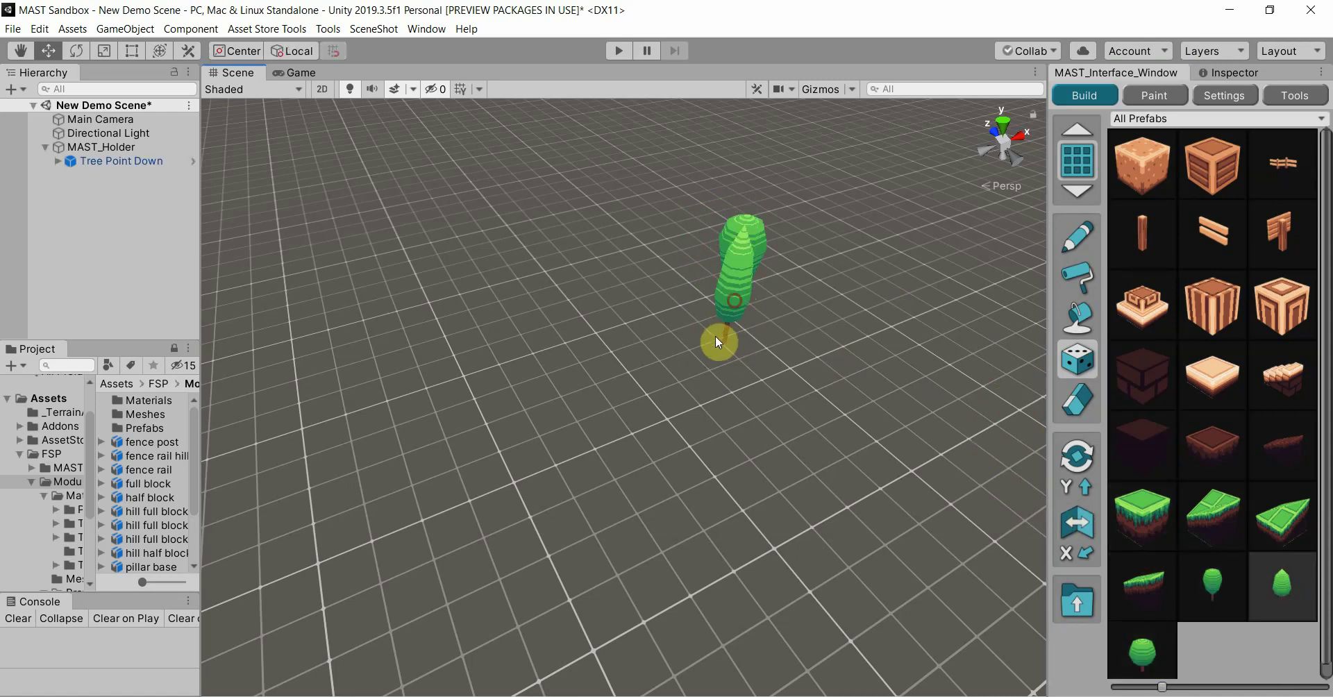
click(687, 379)
click(799, 357)
click(727, 487)
click(580, 367)
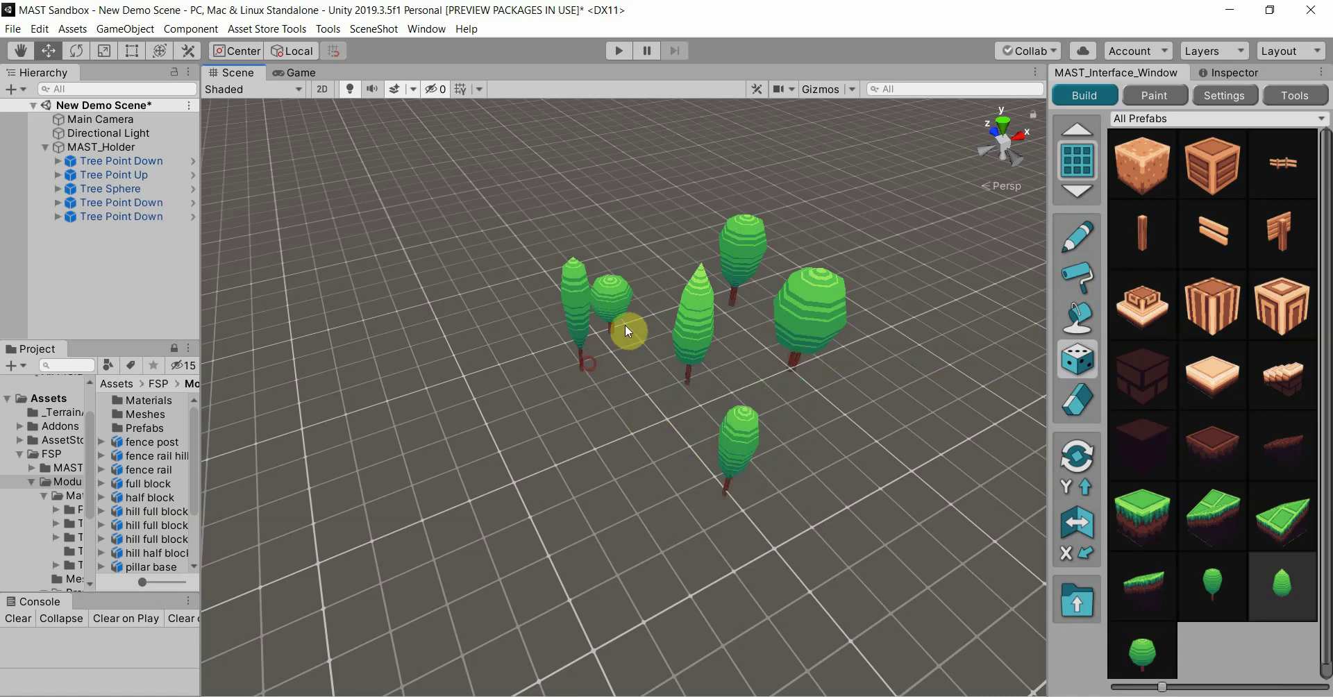
click(652, 296)
click(619, 434)
click(757, 404)
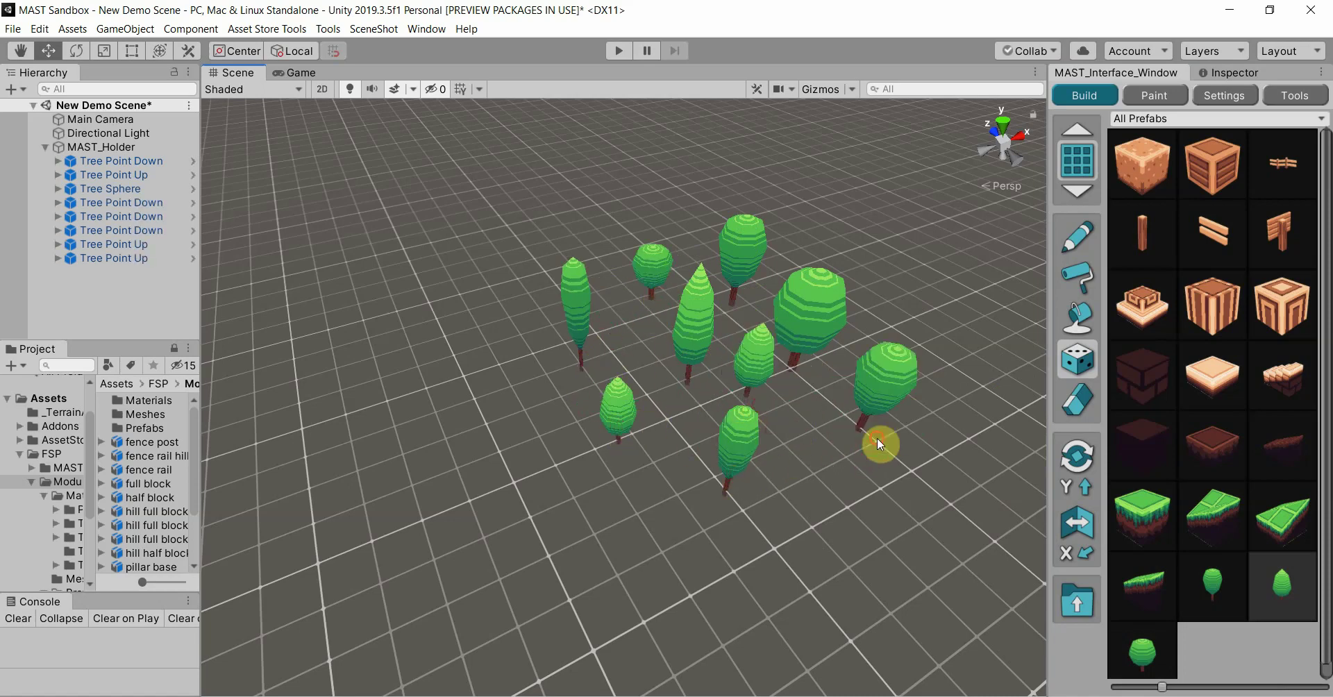
click(877, 439)
click(657, 375)
Step: Undo all the tree placements and leave the randomizer
alt+drag(822, 262, 775, 279)
key(ctrl+z)
key(ctrl+z)
key(ctrl+z)
key(ctrl+z)
key(ctrl+z)
key(ctrl+z)
key(ctrl+z)
key(ctrl+z)
key(ctrl+z)
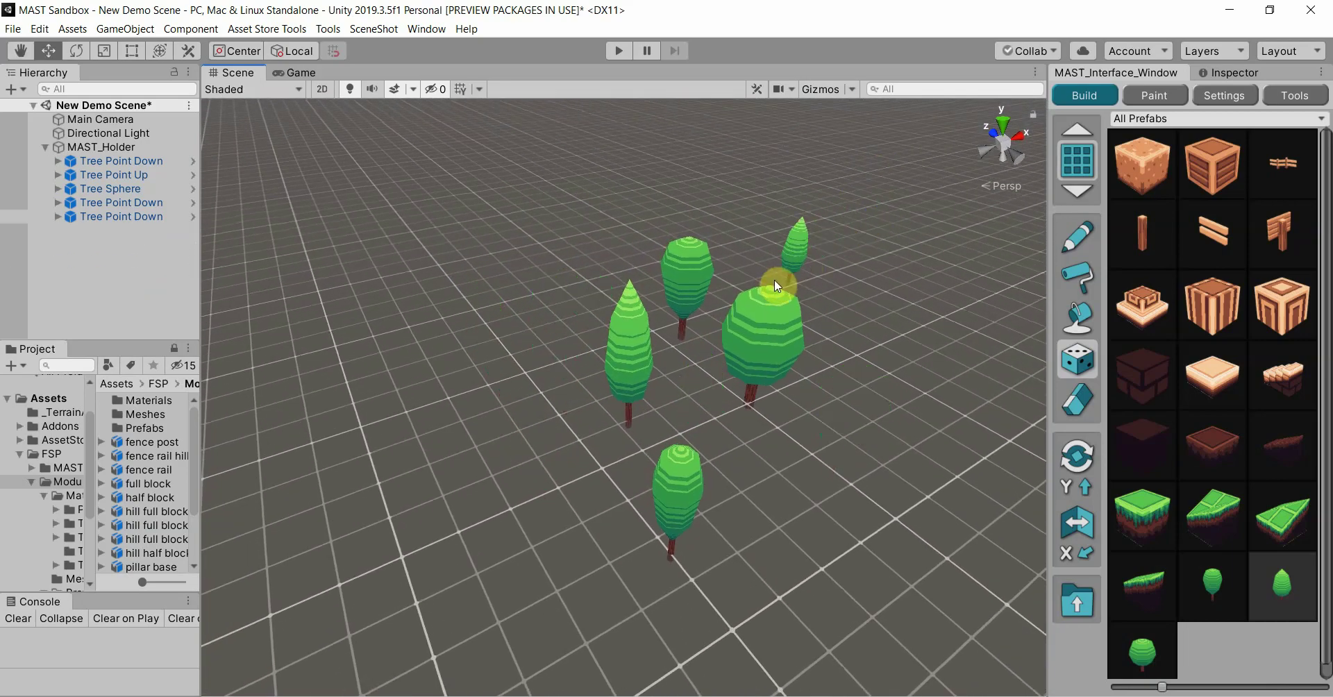
key(ctrl+z)
key(Escape)
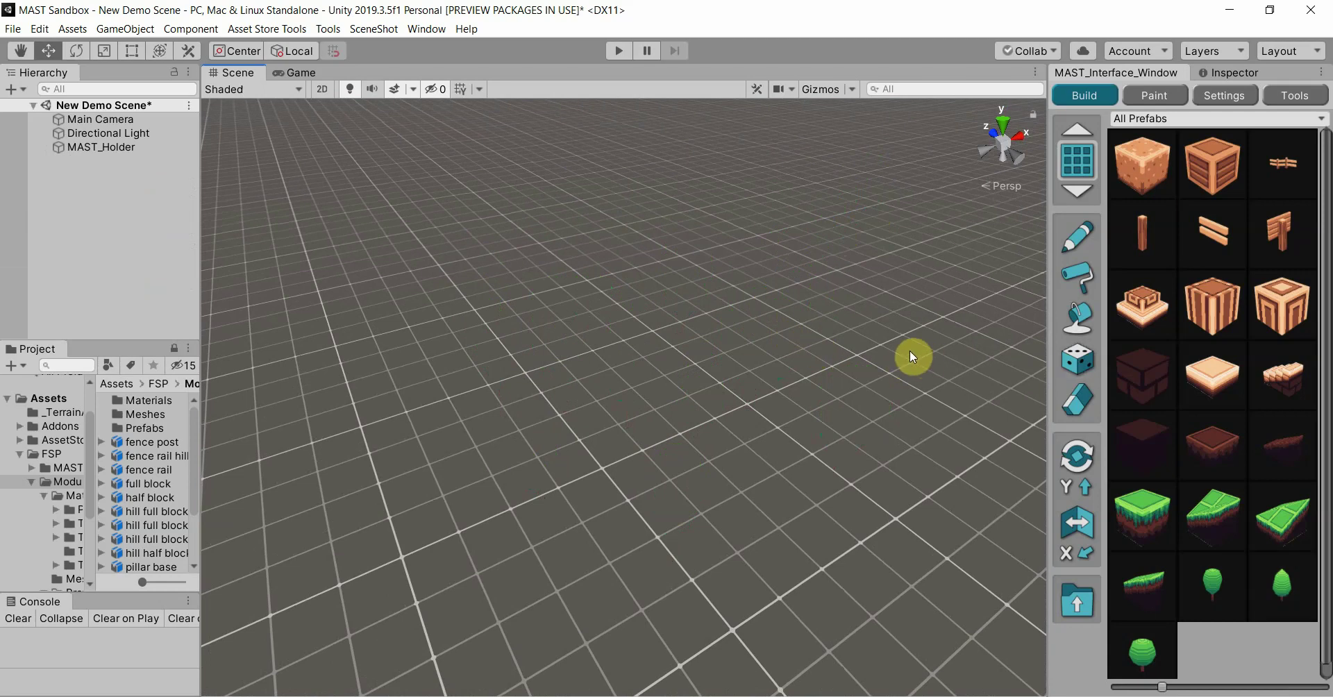
Step: Fill a rectangular area of the grid with the dark brick temple block
click(1144, 384)
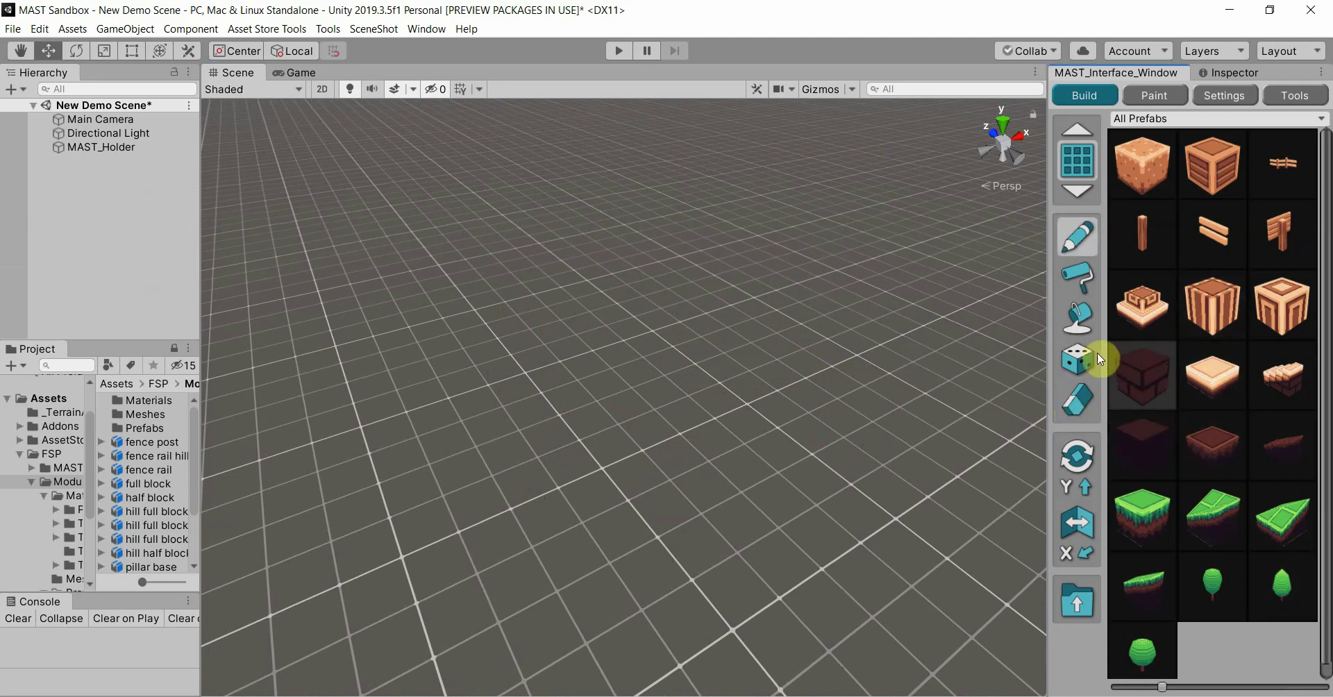
click(1077, 316)
drag(788, 295, 651, 580)
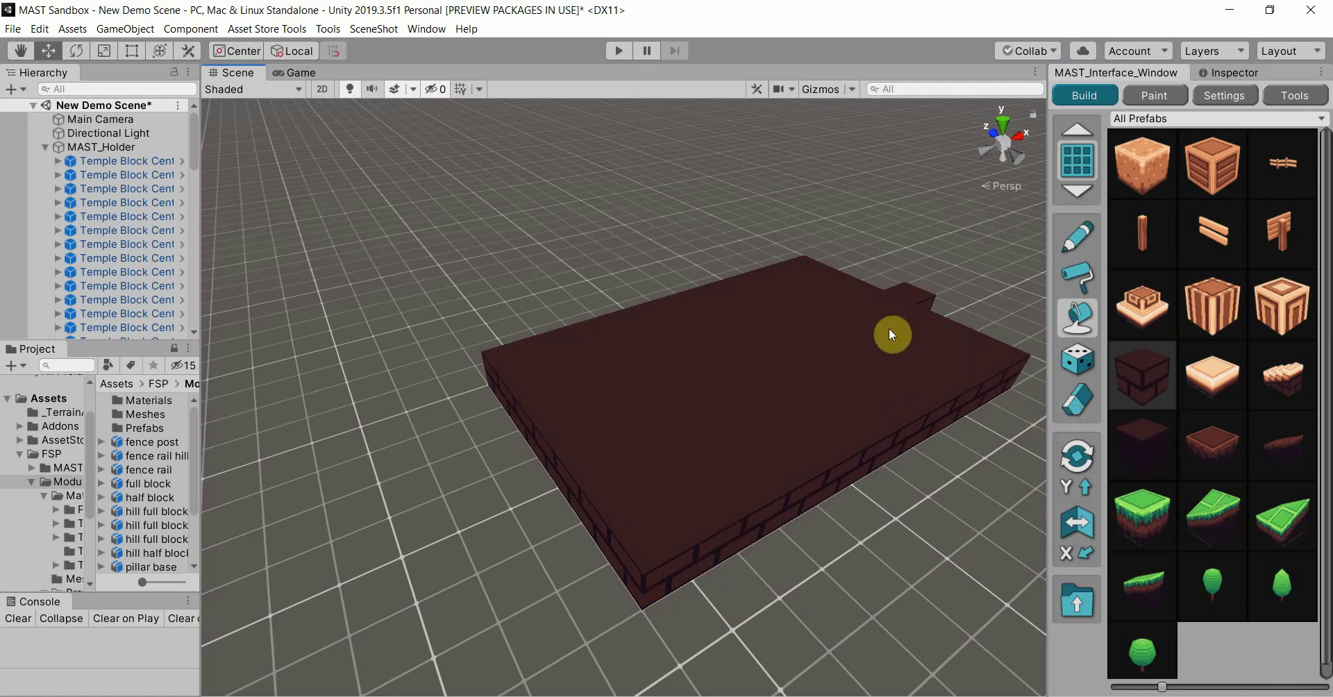
Step: Erase all the temple blocks from the grid with the eraser and leave the tool
click(1077, 411)
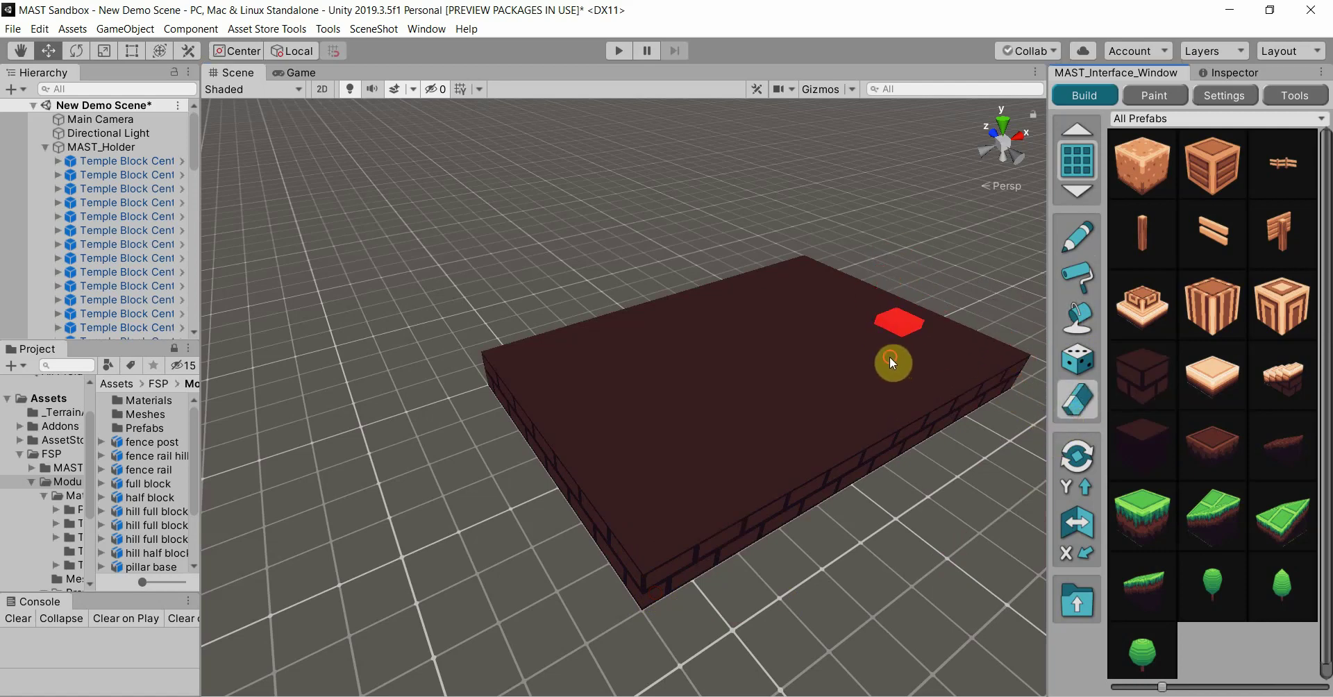
mouse_move(890, 356)
mouse_down()
mouse_move(706, 439)
mouse_move(630, 315)
mouse_move(785, 504)
mouse_move(769, 455)
mouse_move(665, 372)
mouse_move(631, 464)
mouse_move(673, 447)
mouse_move(565, 456)
mouse_move(881, 336)
mouse_move(1030, 435)
mouse_move(831, 260)
mouse_move(764, 339)
mouse_move(794, 391)
mouse_move(514, 435)
mouse_move(627, 523)
mouse_move(797, 534)
mouse_move(982, 425)
mouse_up()
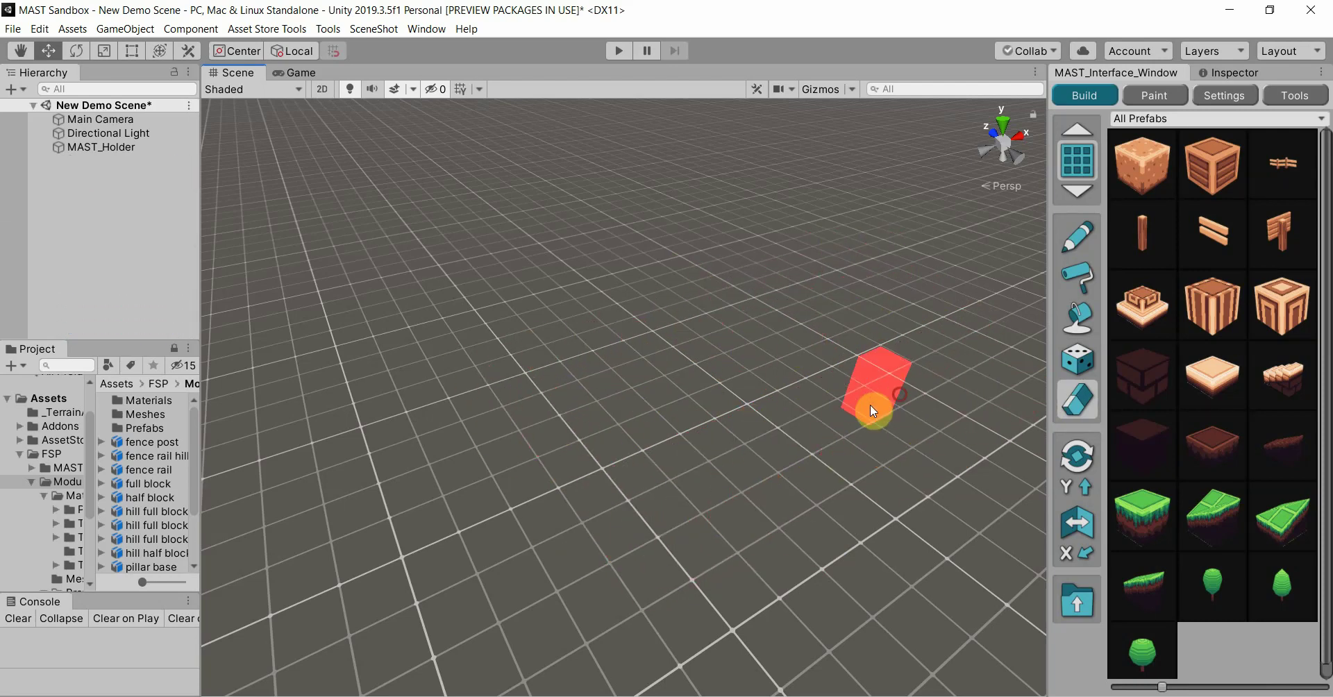
mouse_move(606, 458)
mouse_down()
mouse_move(668, 479)
mouse_move(725, 527)
mouse_up()
key(Escape)
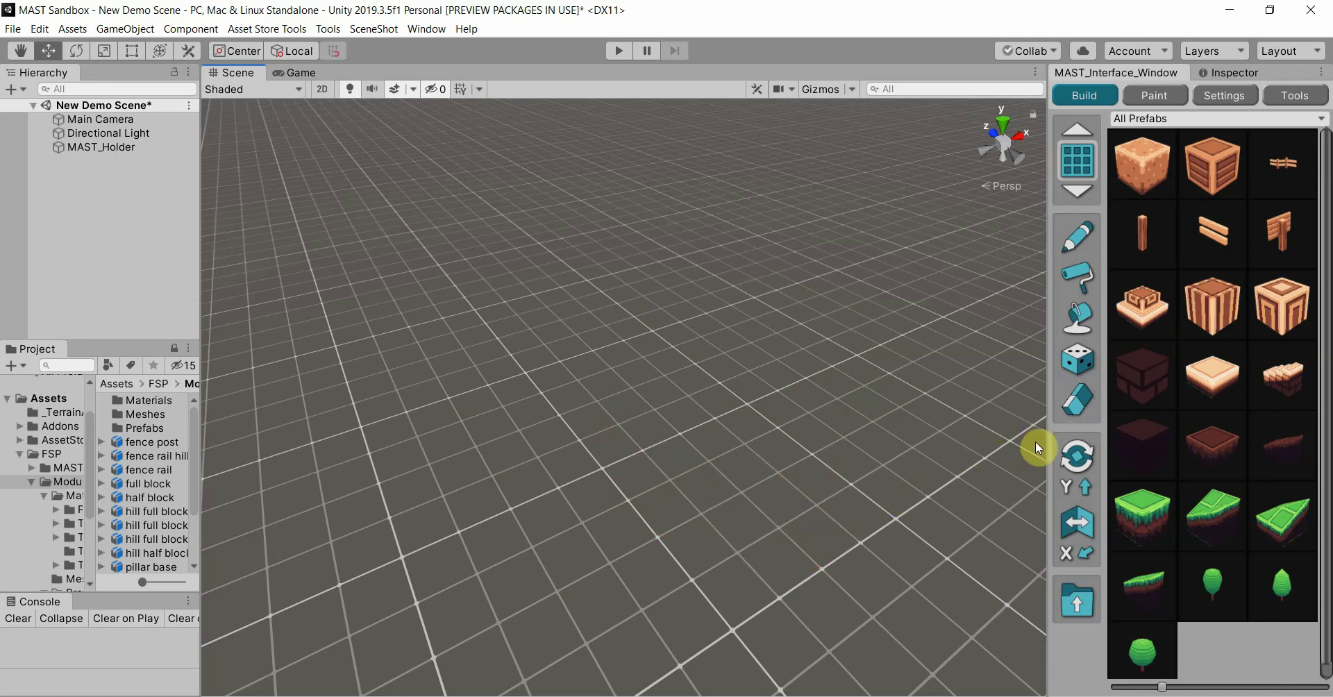
Step: Toggle the placement grid's visibility off and on, and shift the grid's height up and down
click(1077, 165)
click(1078, 165)
key(g)
key(g)
click(1078, 131)
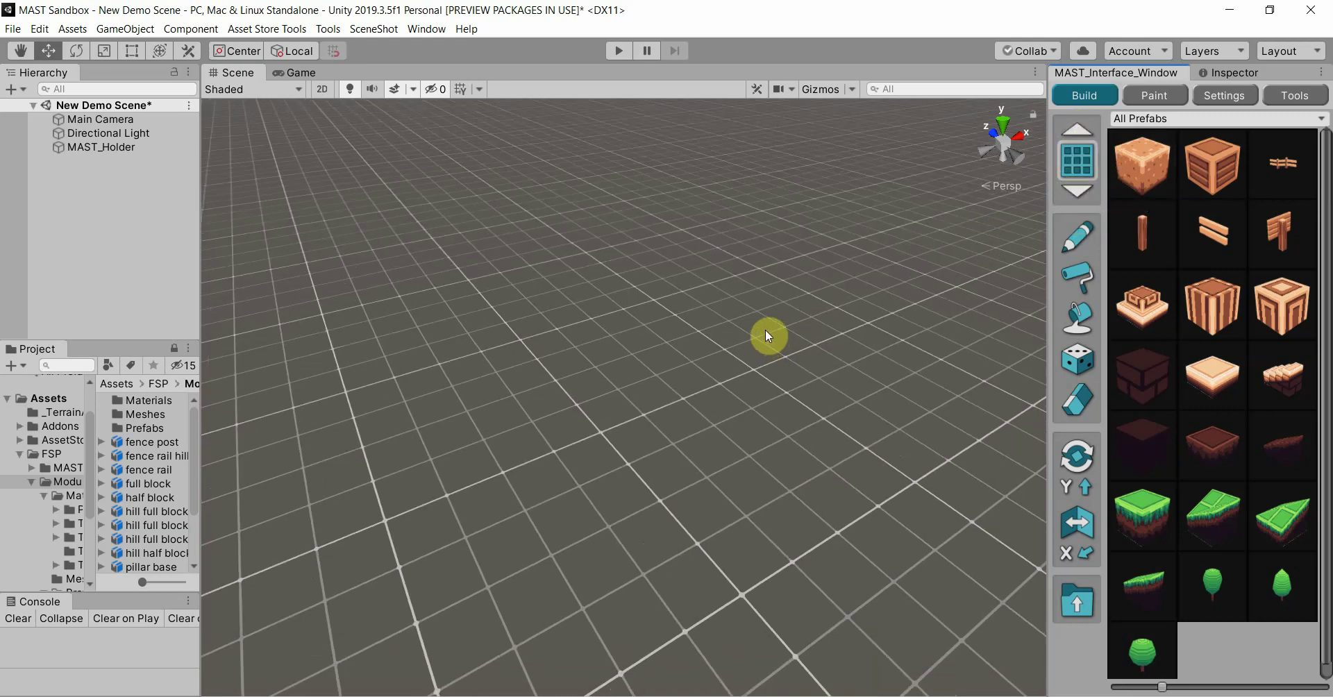
key(w)
key(s)
Step: Select the dark dirt slope prefab for single placement and rotate its preview repeatedly on the grid
click(1288, 453)
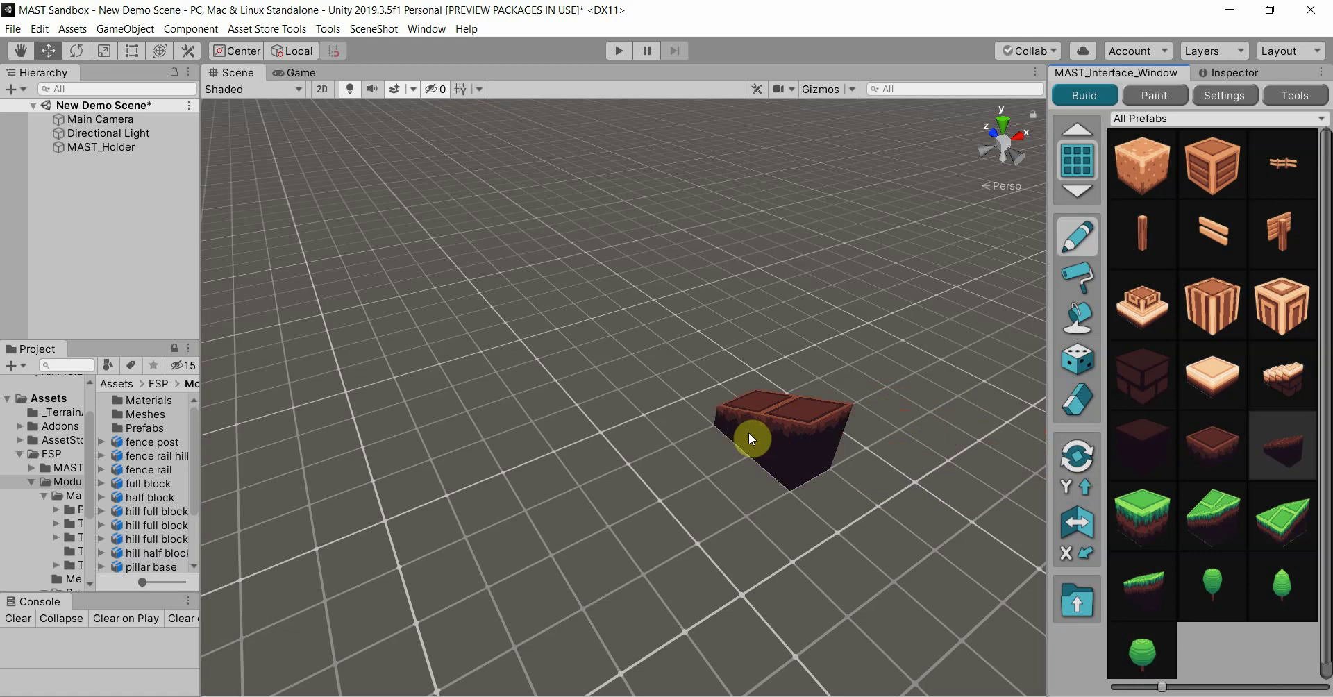
key(space)
key(space)
key(space)
key(space)
key(space)
key(r)
key(r)
key(r)
key(r)
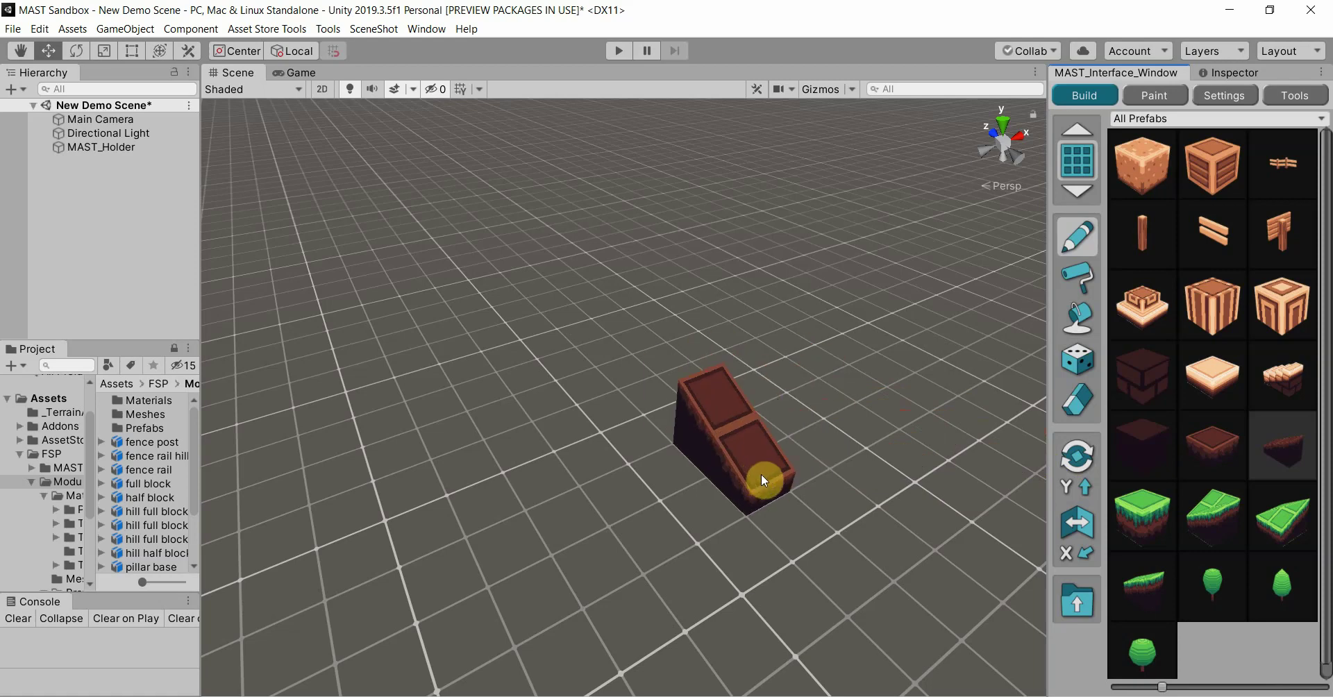
Step: Cycle the prefab rotation axis through Z and X and back to Y
click(1083, 491)
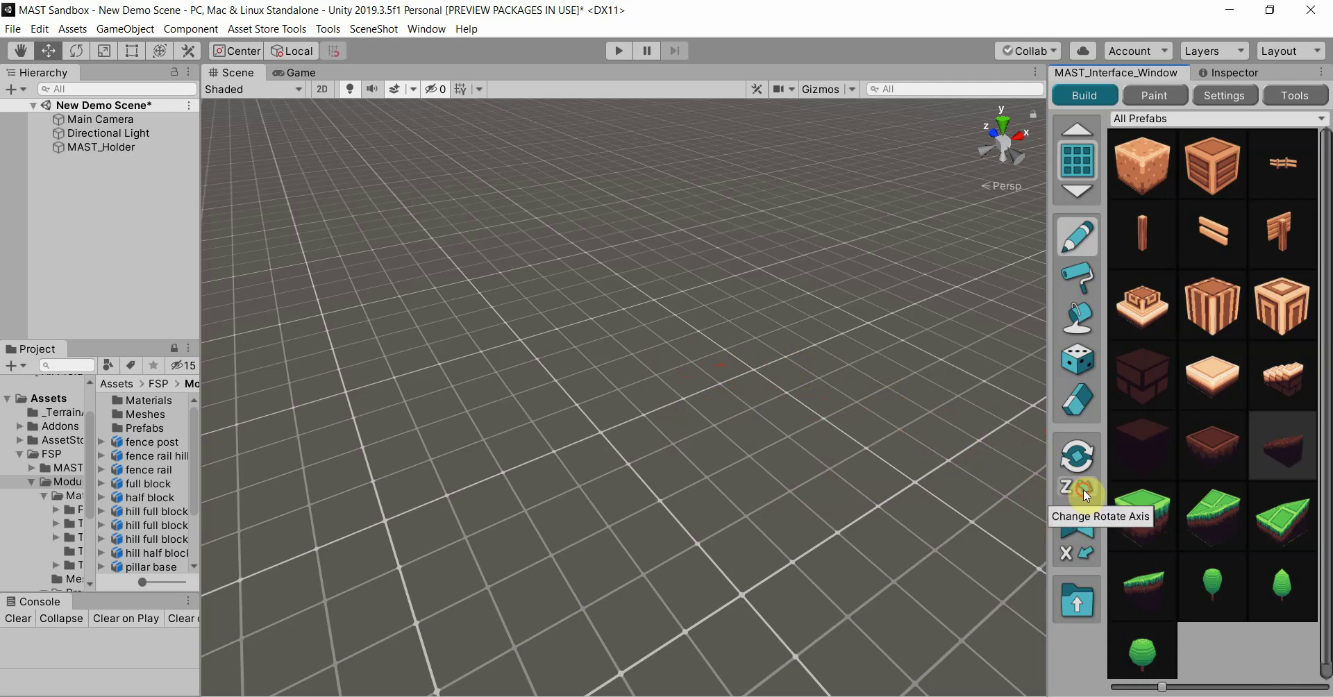
click(1085, 489)
click(1076, 486)
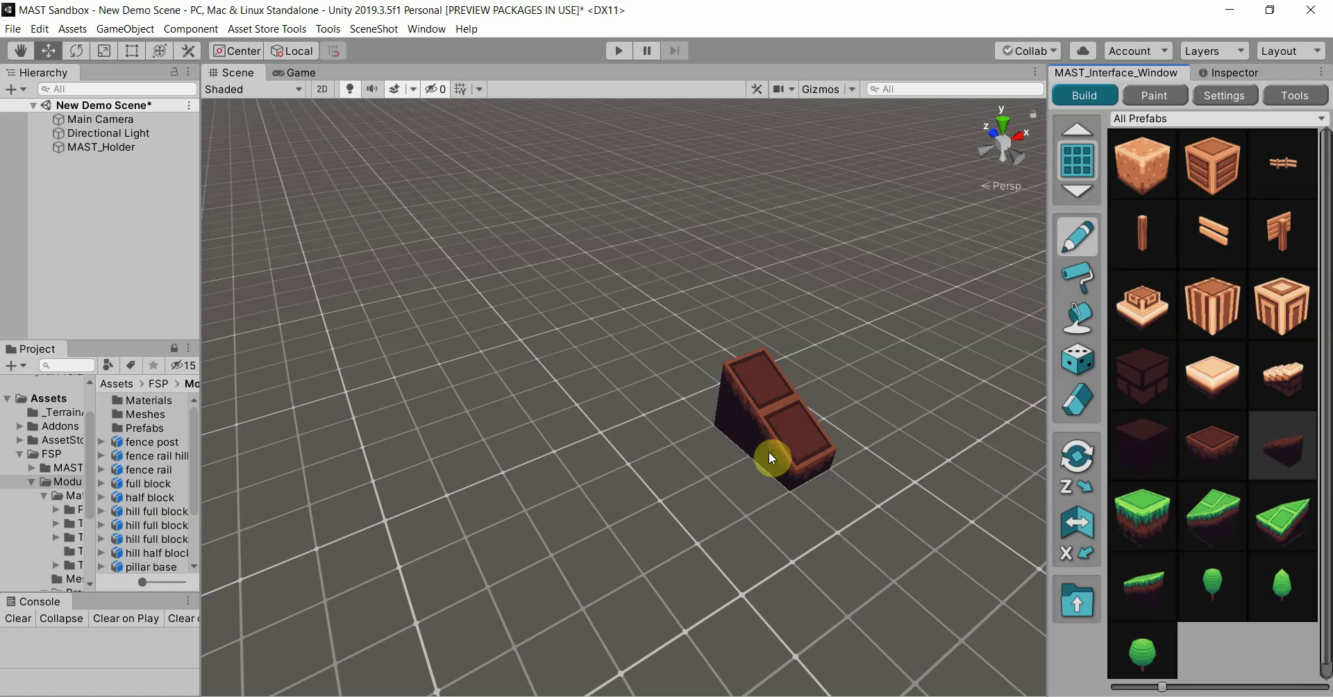
click(1078, 485)
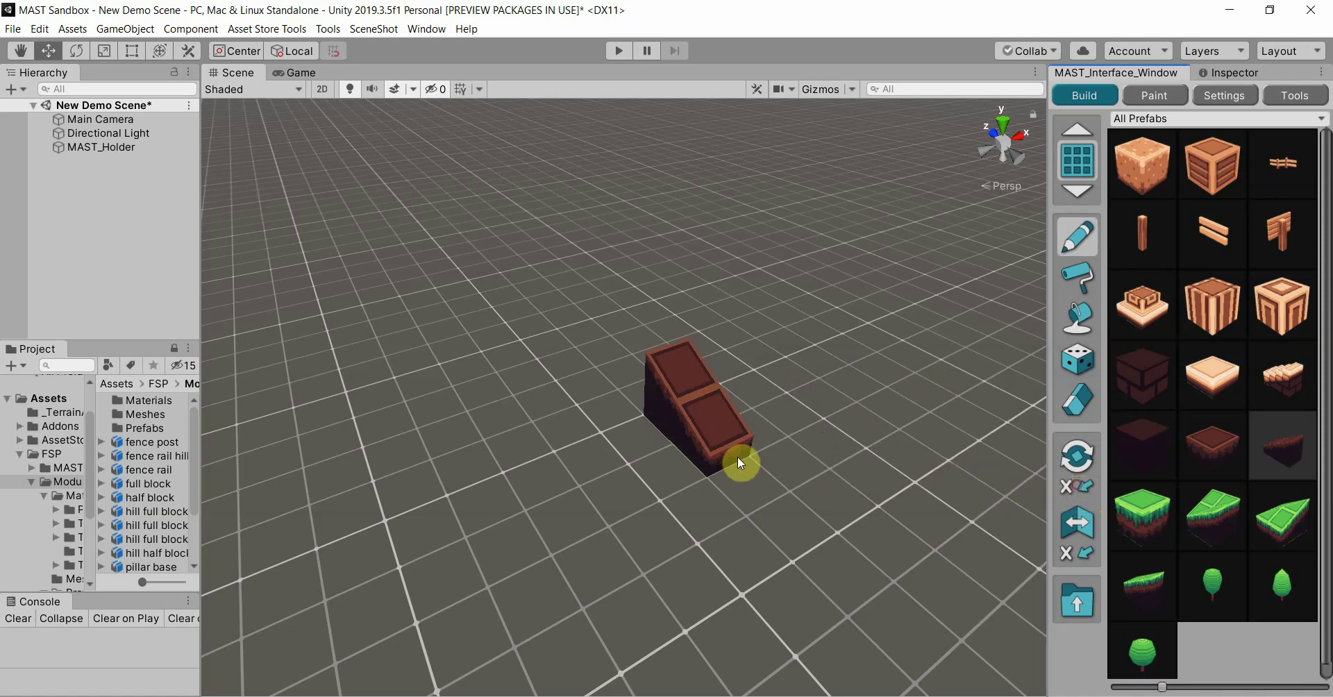
Step: Rotate the dark dirt slope preview repeatedly around the Y axis on the grid
key(space)
key(space)
key(space)
key(space)
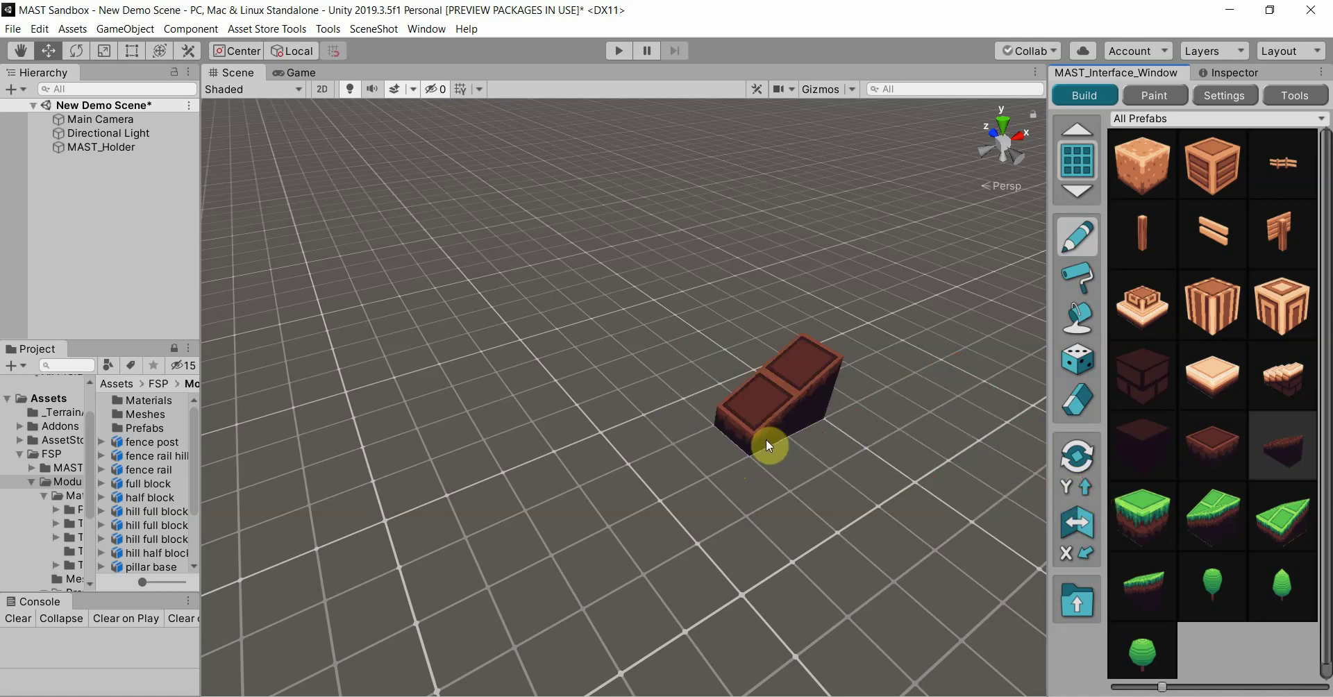
key(space)
key(space)
key(space)
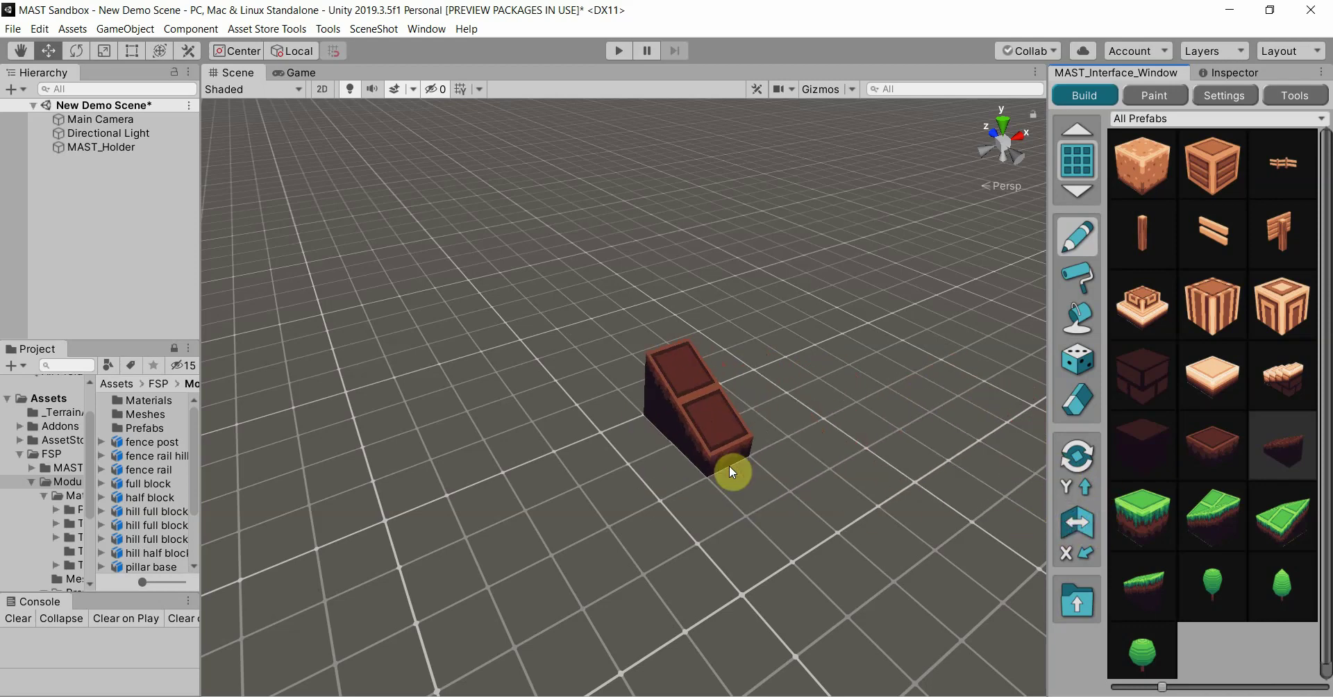
key(space)
key(space)
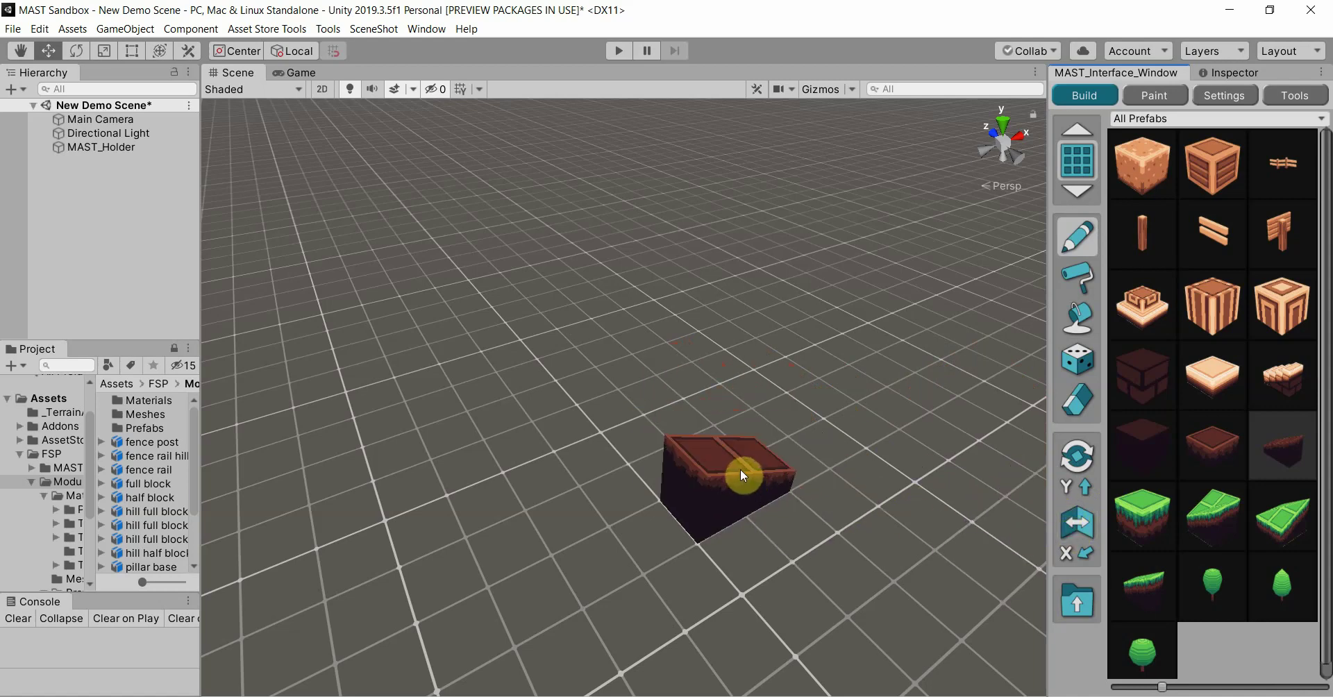
key(space)
Step: Flip the dark dirt slope preview back and forth along the X axis
key(f)
key(f)
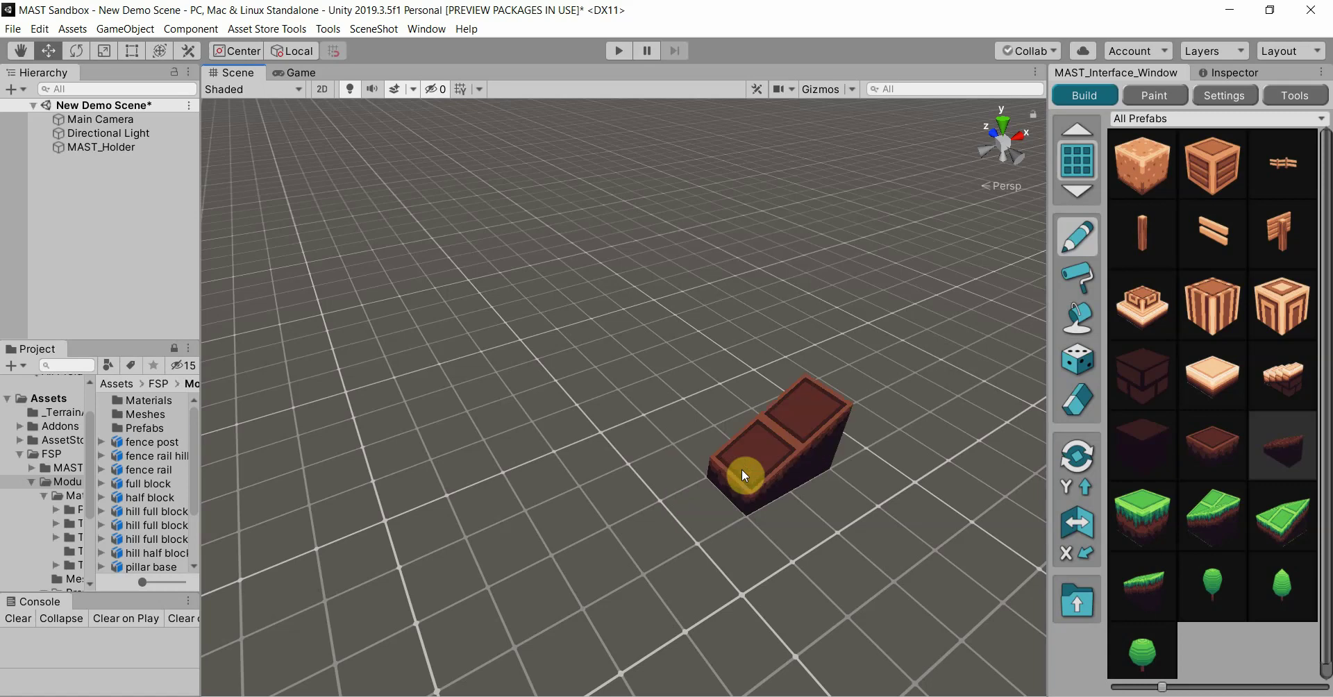
key(space)
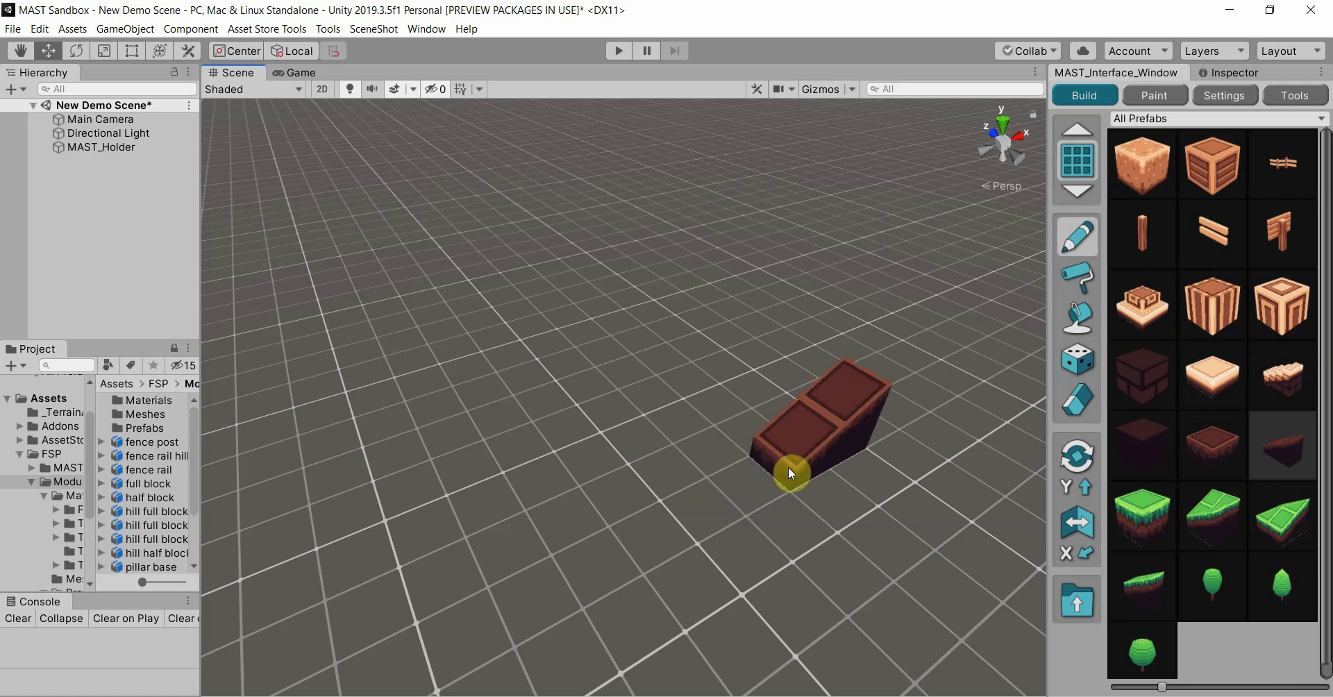
Step: Set the flip axis to Y and flip the dark dirt slope preview several times
click(1066, 555)
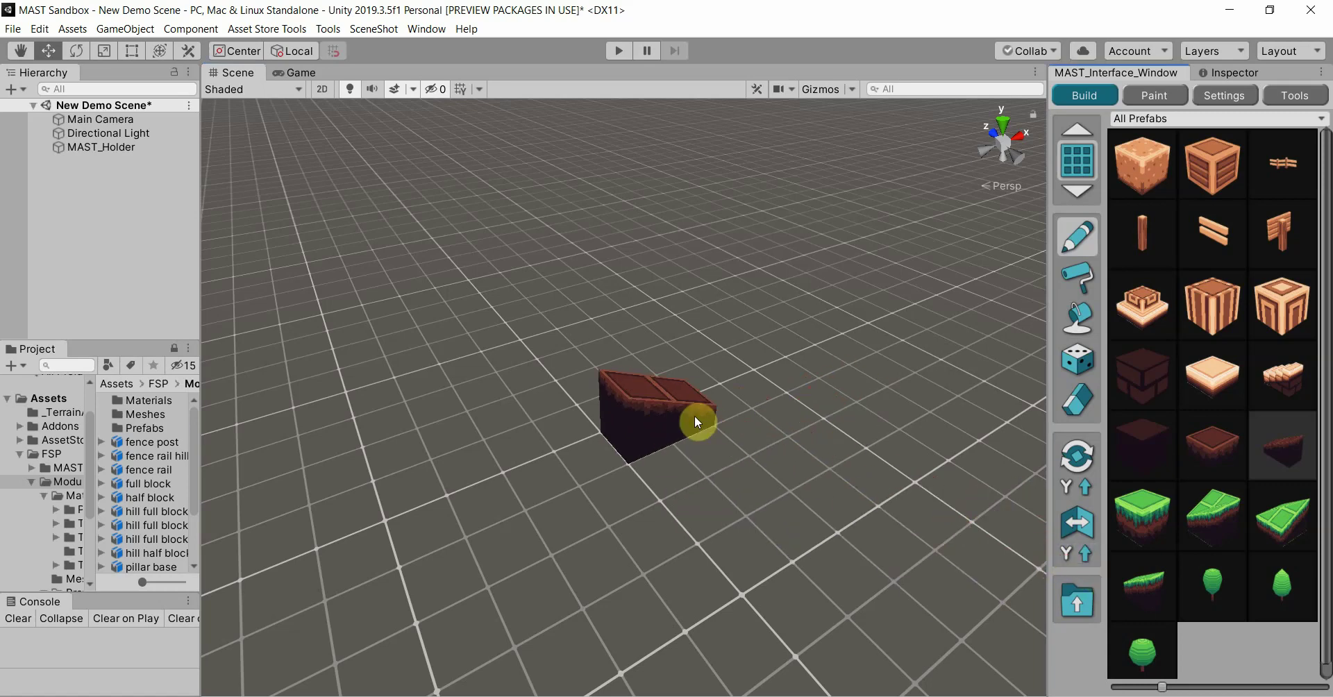
key(f)
key(f)
key(f)
Step: Set the flip axis for the dark dirt slope preview to Z
click(1066, 554)
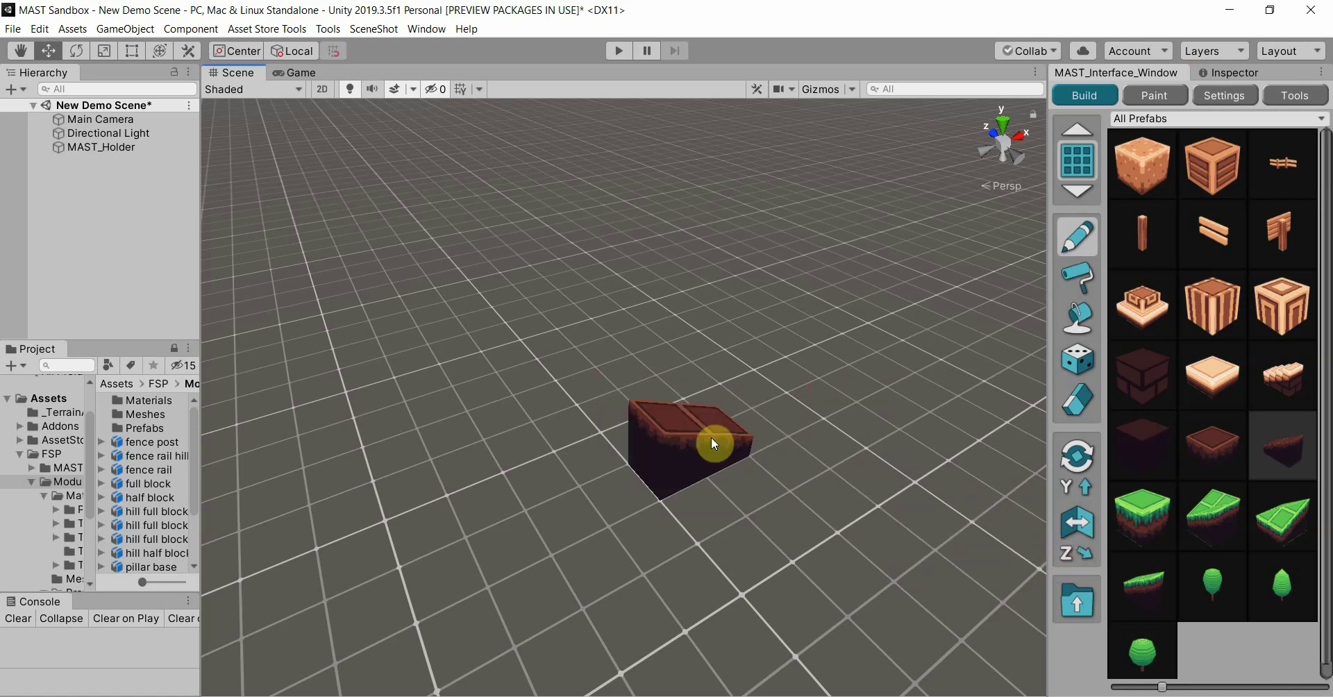